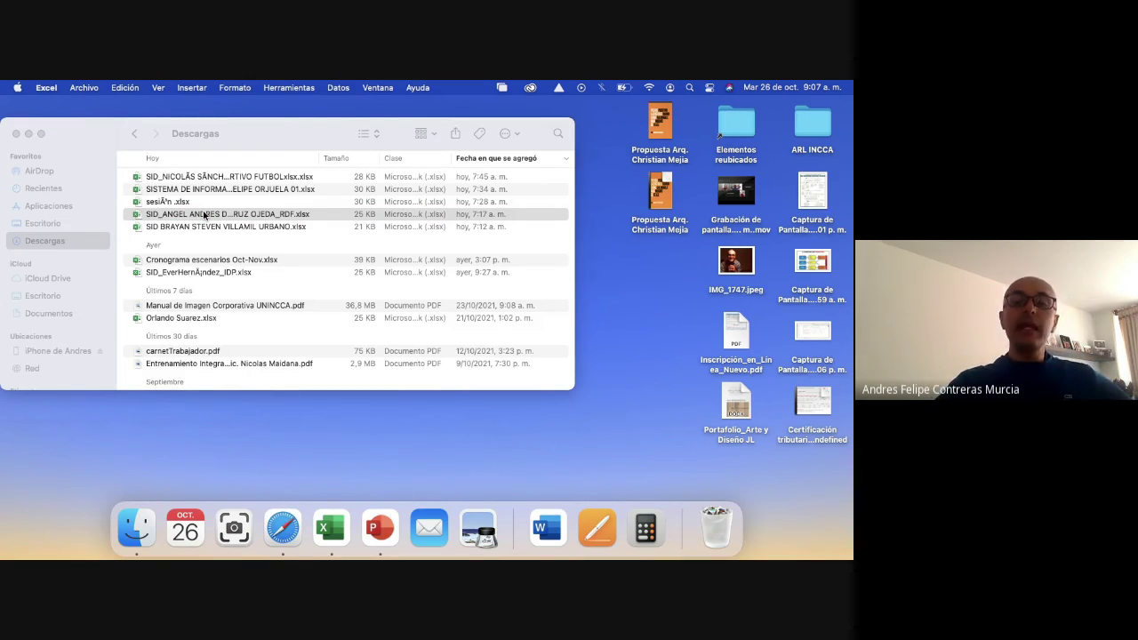
- Open the SID workbook added at 7:17 a.m. from the Descargas folder and show it full screen
double_click(204, 216)
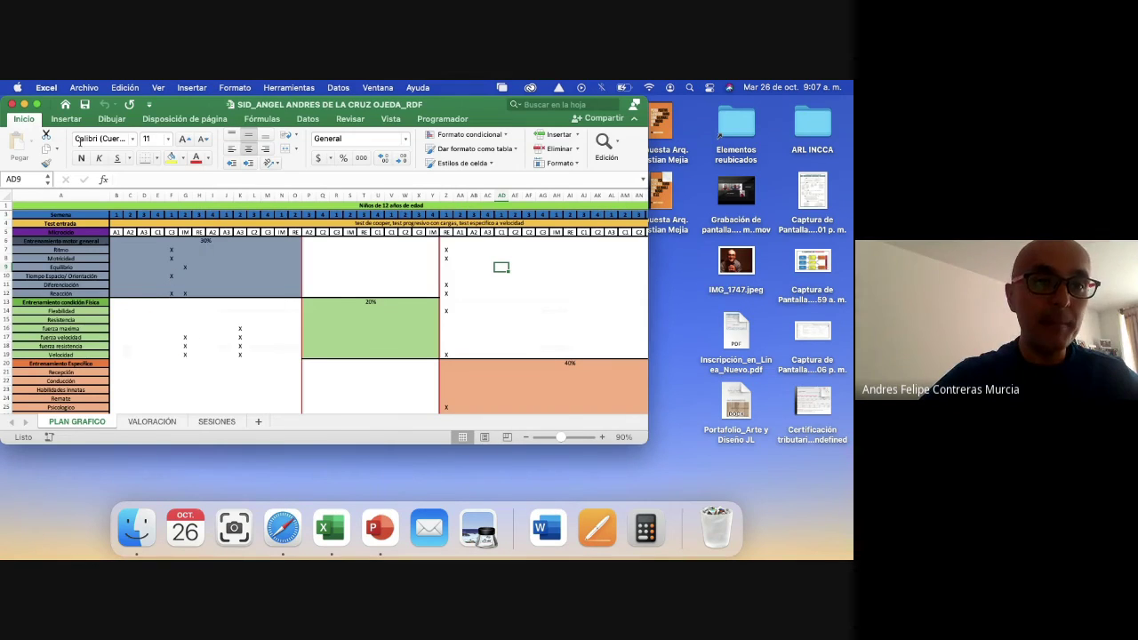
left_click(36, 104)
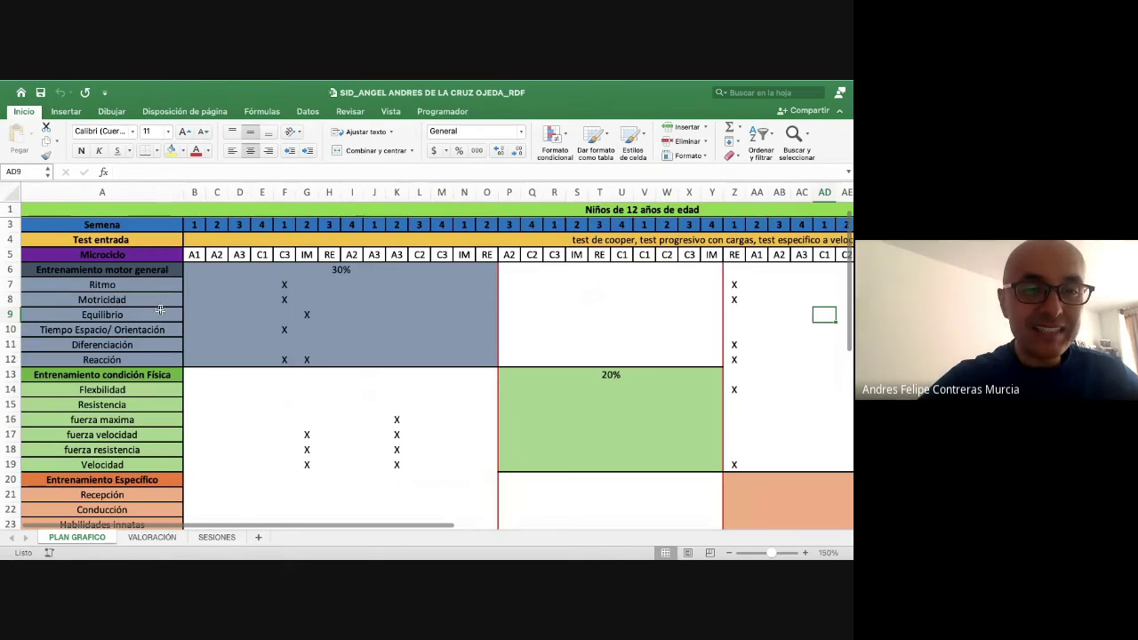
- Insert four blank rows between Pase and Competencias Formativas on the PLAN GRAFICO sheet
scroll(129, 388, "down", 1)
scroll(129, 388, "down", 5)
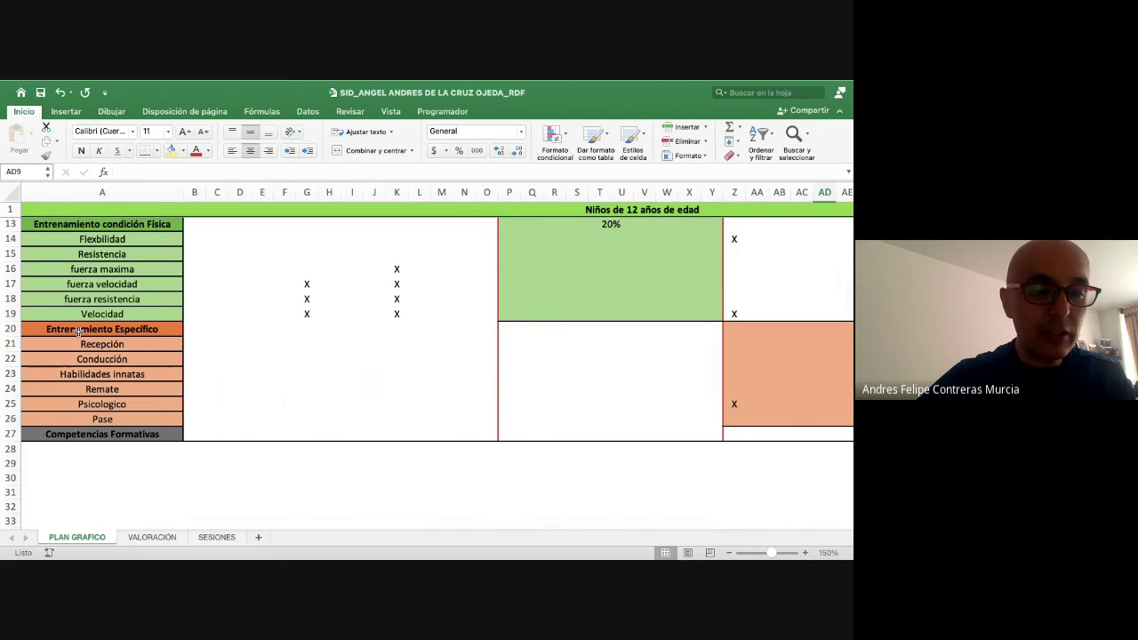
right_click(11, 434)
left_click(36, 444)
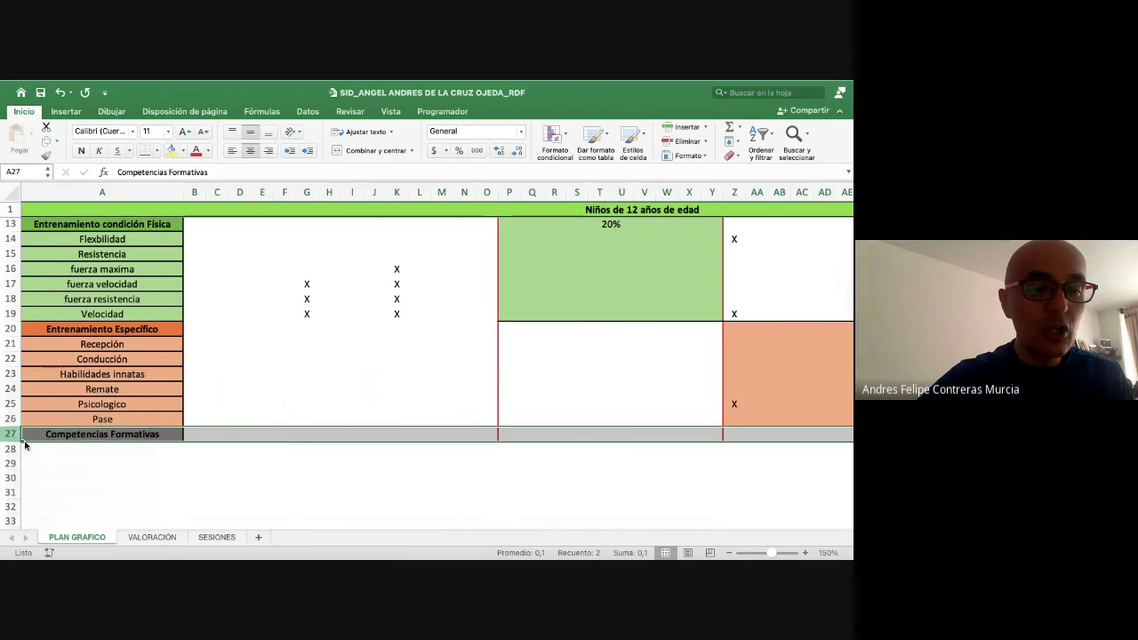
right_click(11, 433)
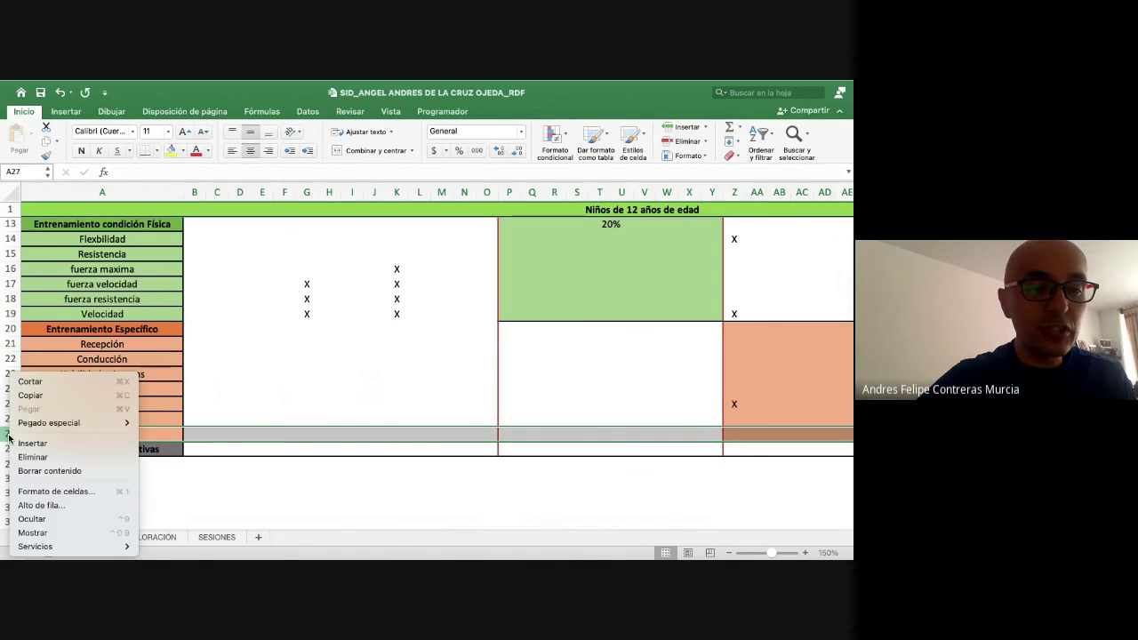
left_click(14, 443)
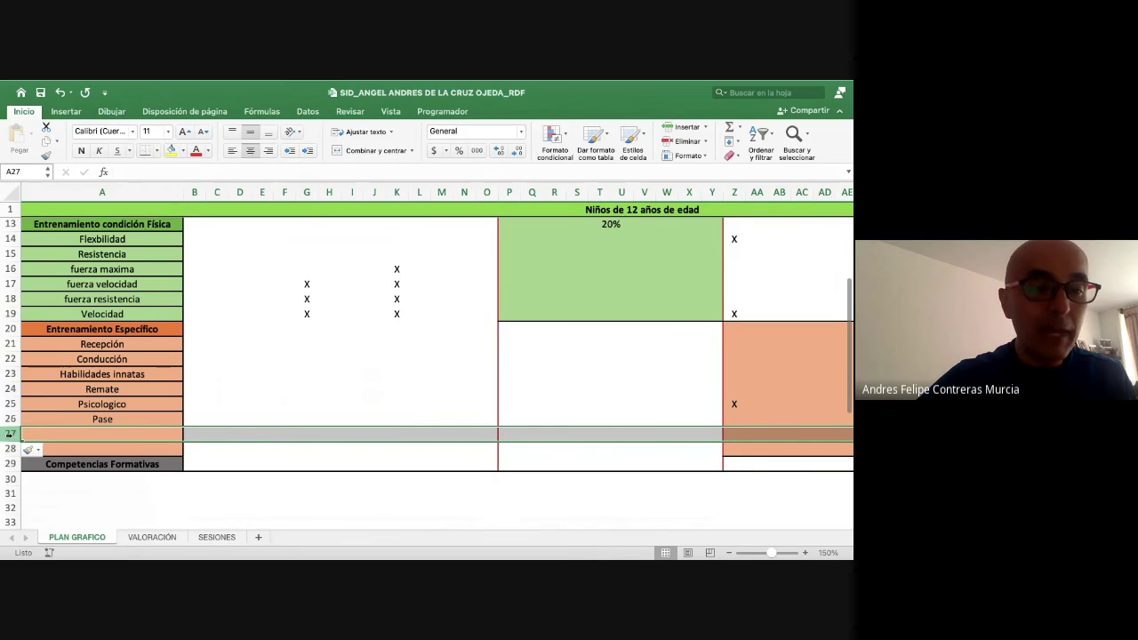
right_click(11, 436)
left_click(16, 443)
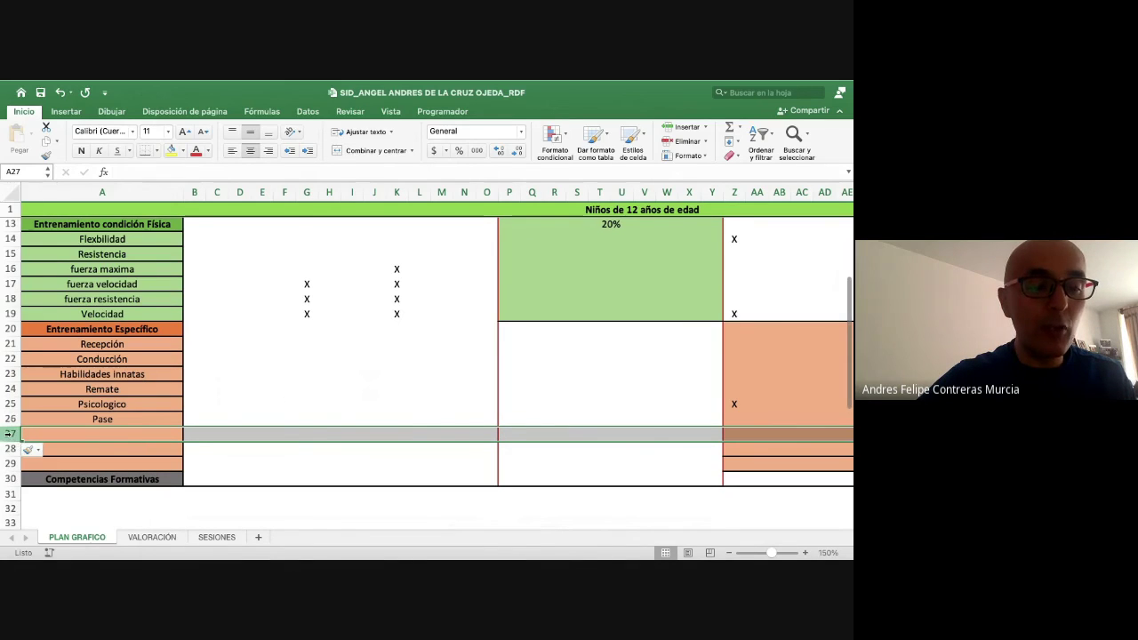
right_click(9, 433)
left_click(20, 439)
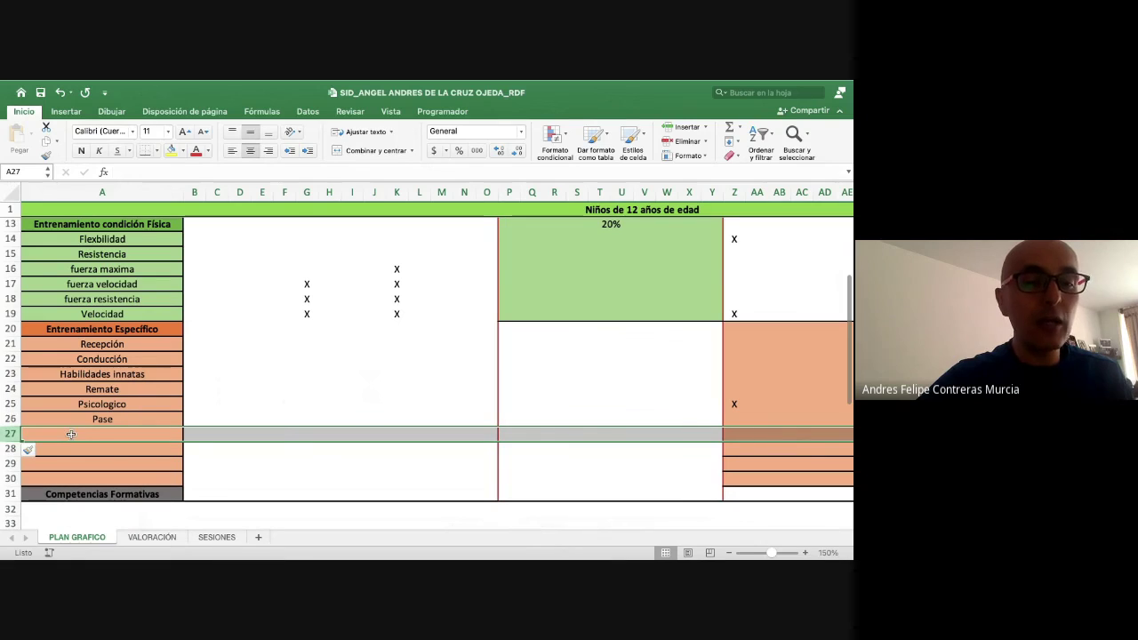
- Enter "modelo tactico defensivo" in A27, the first blank row below Pase
left_click(78, 432)
type("mod")
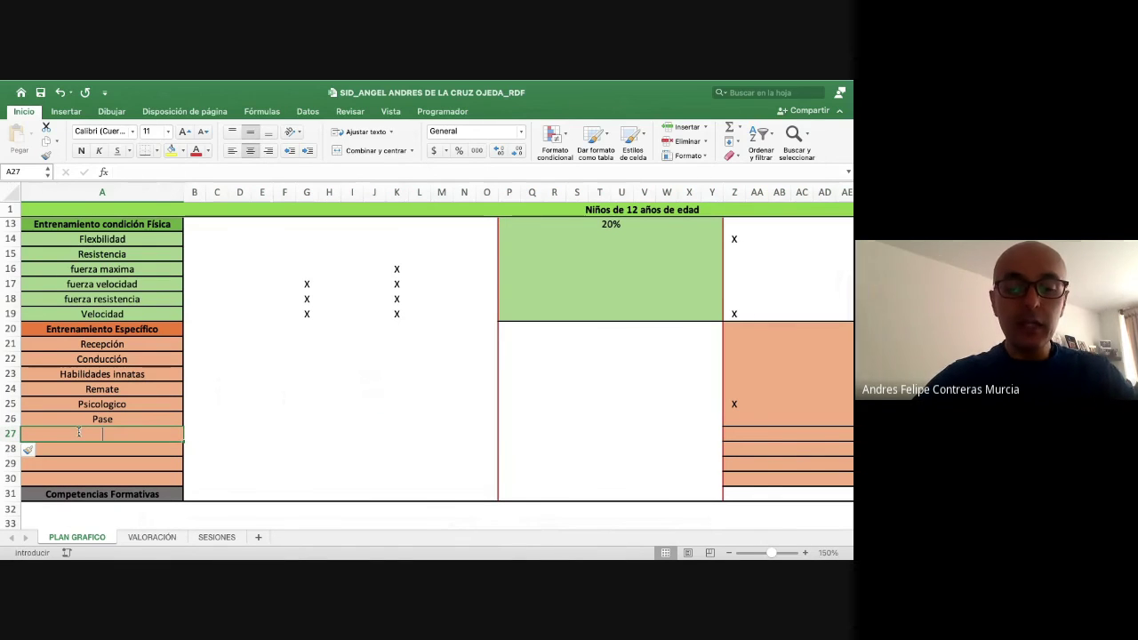
type("elo tactico")
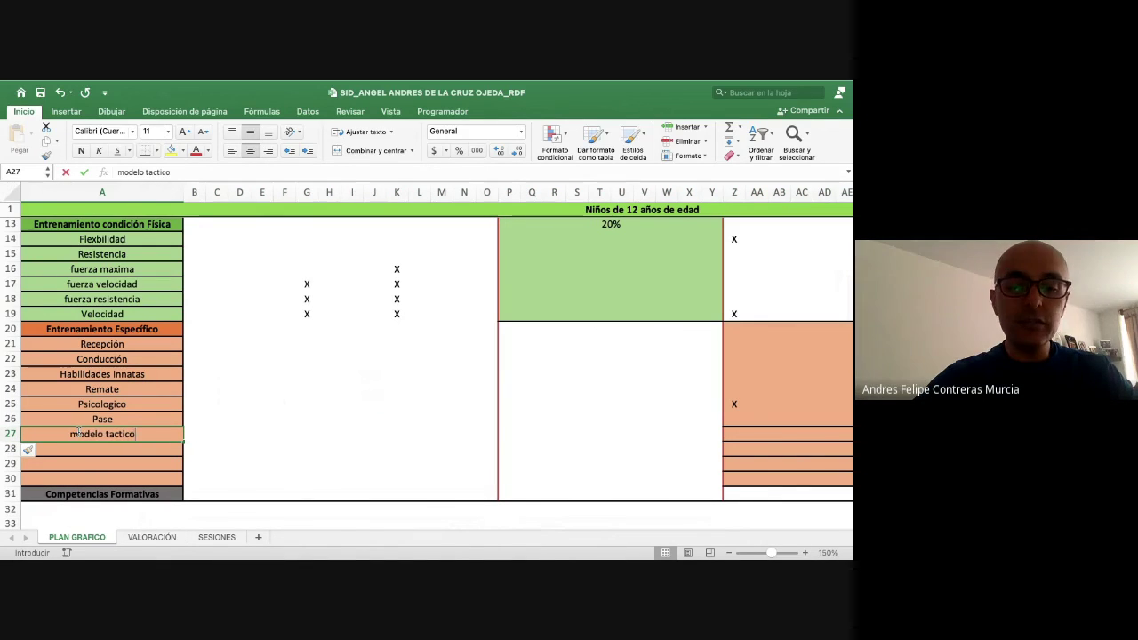
type(" defensivo")
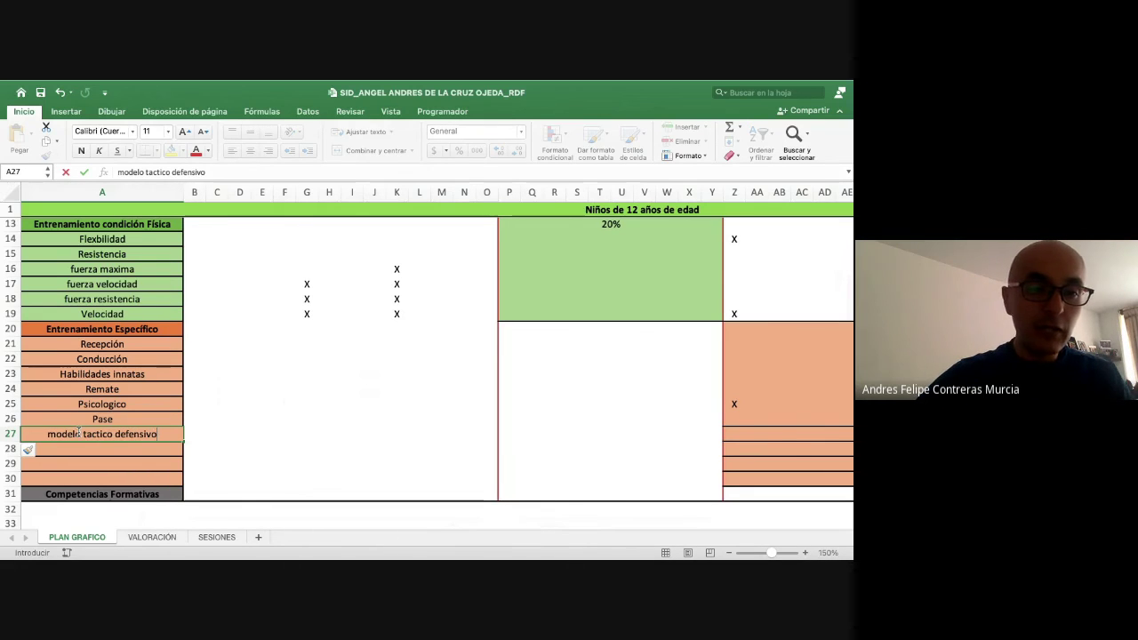
key("Return")
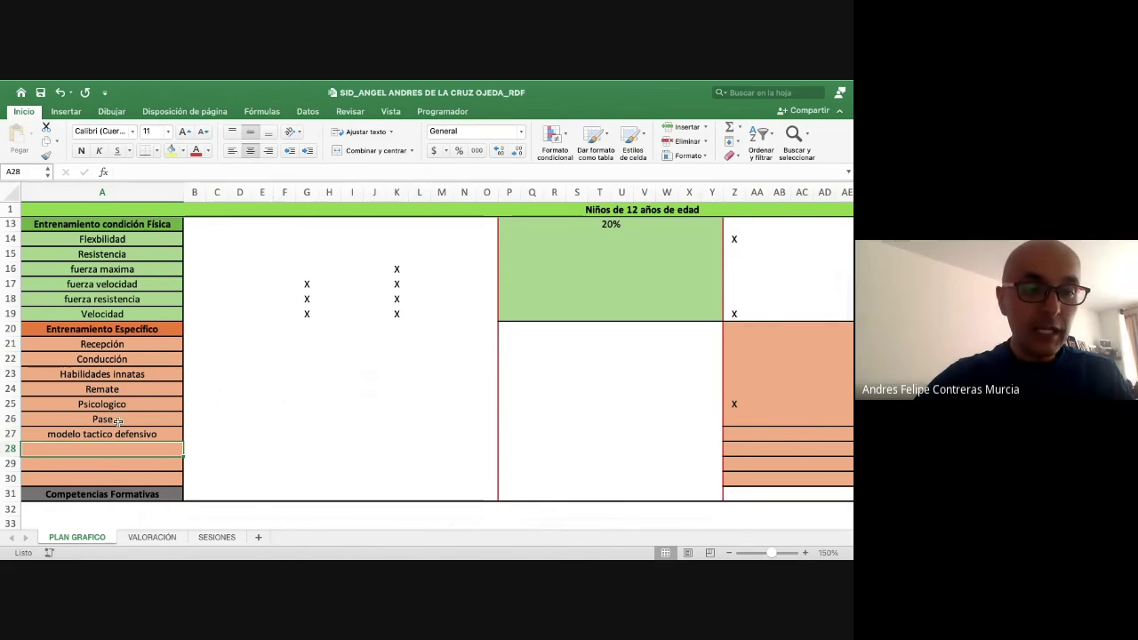
- Copy the "modelo tactico defensivo" label into A28
left_click(142, 434)
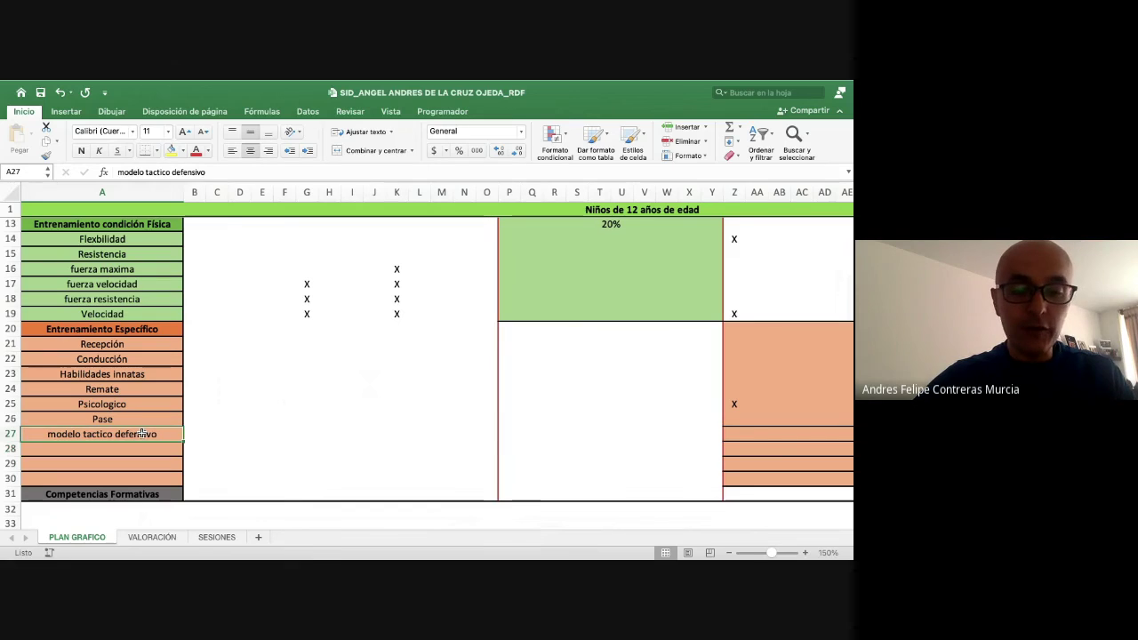
key("super+c")
key("Down")
key("super+v")
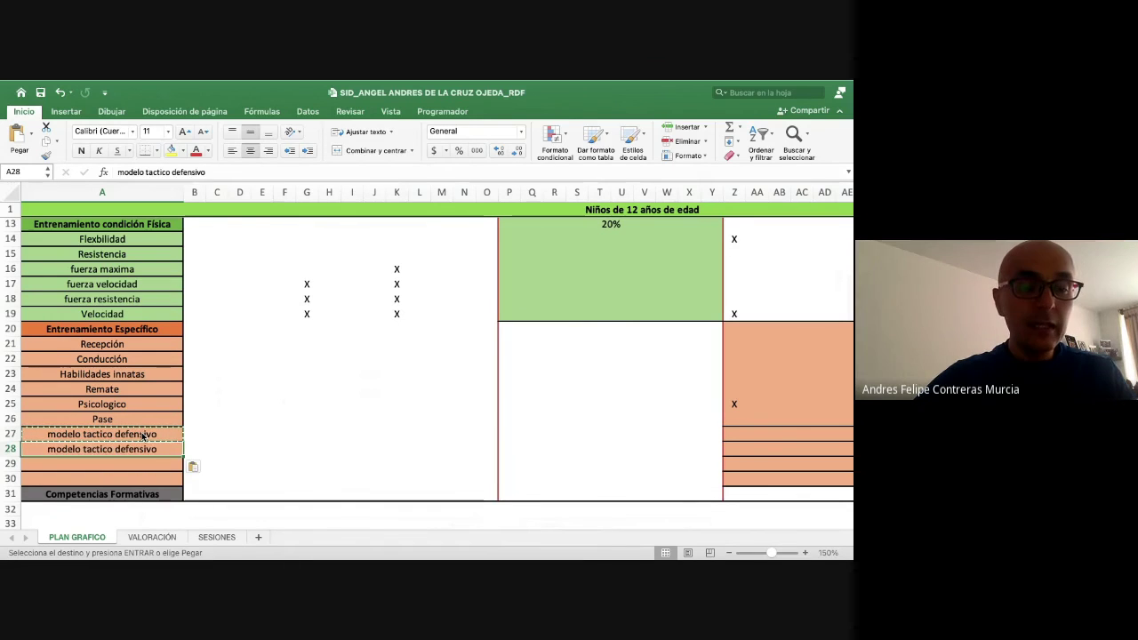
- Enter "Transicion defensa - ataque" in A29
key("Down")
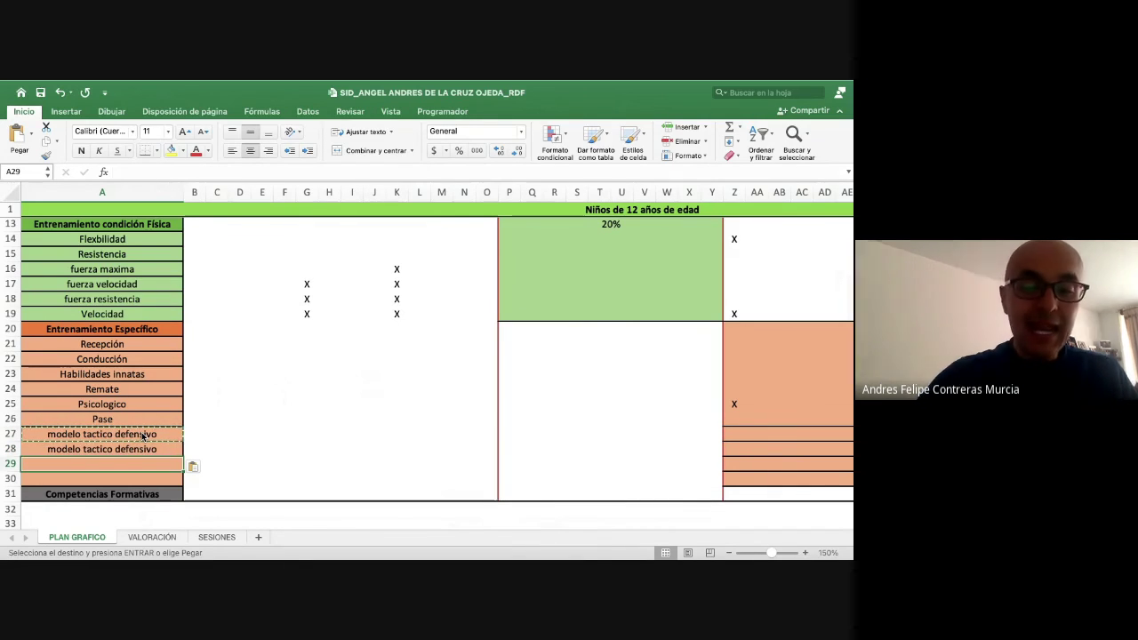
type("Transicion")
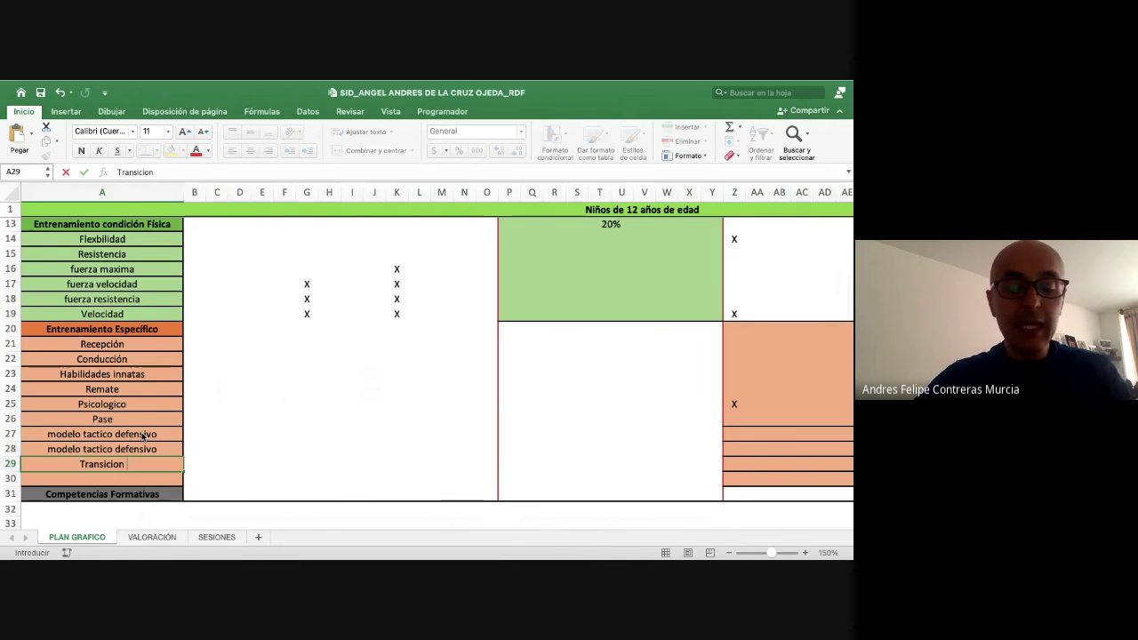
type(" defes")
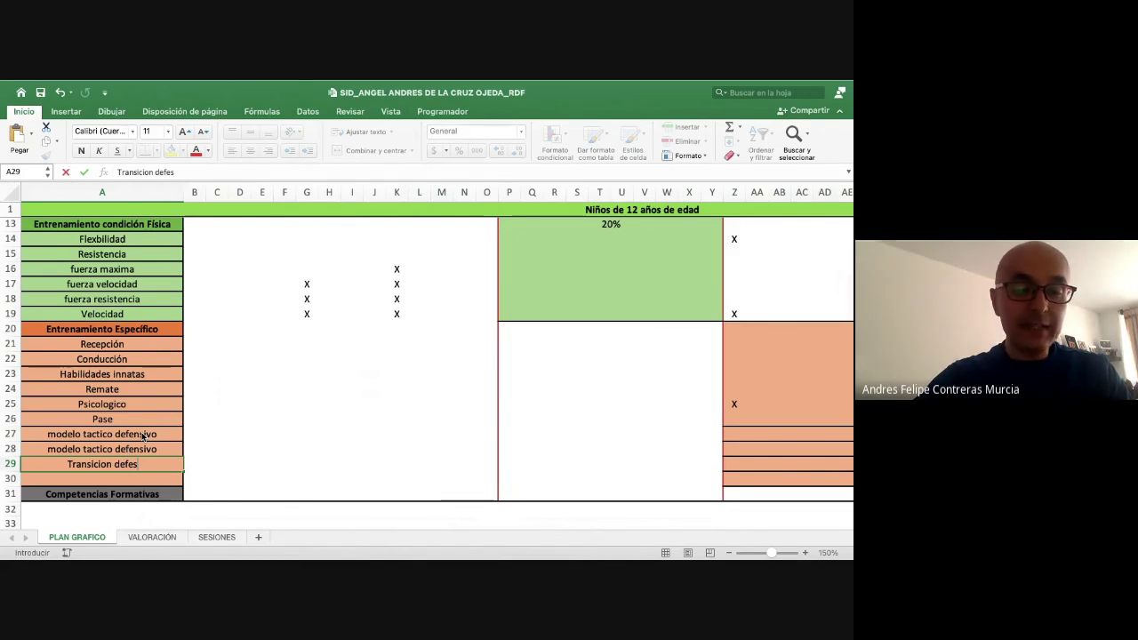
key("BackSpace")
type("nsa -")
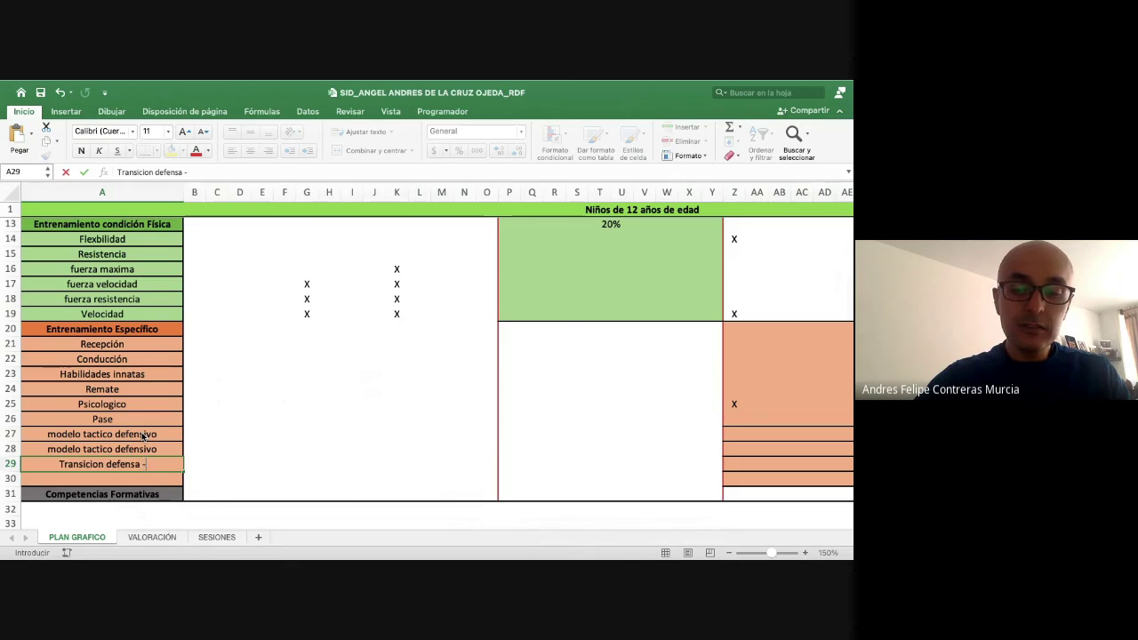
type(" ataque")
key("Return")
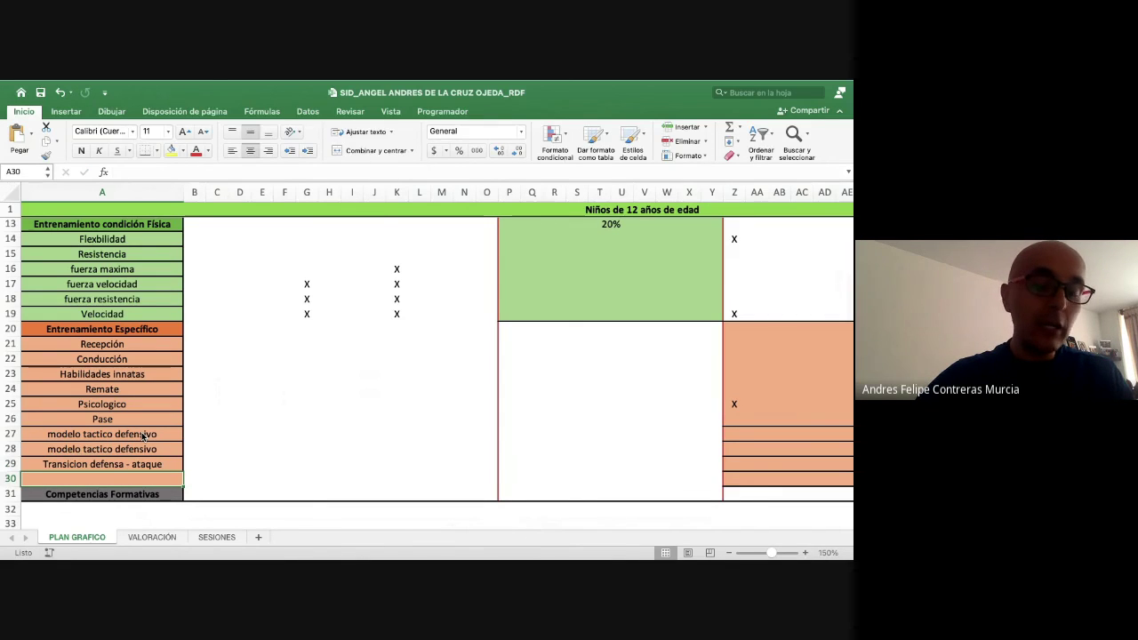
- Enter "Transicion ataque - defensa" in A30
type("Trans")
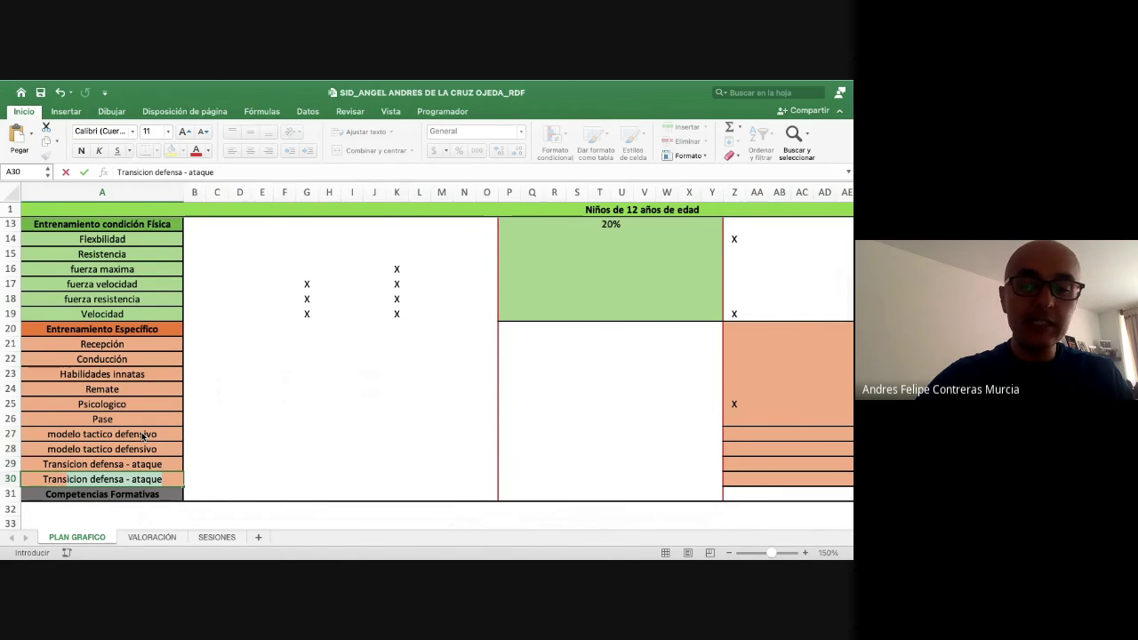
type("icion ata")
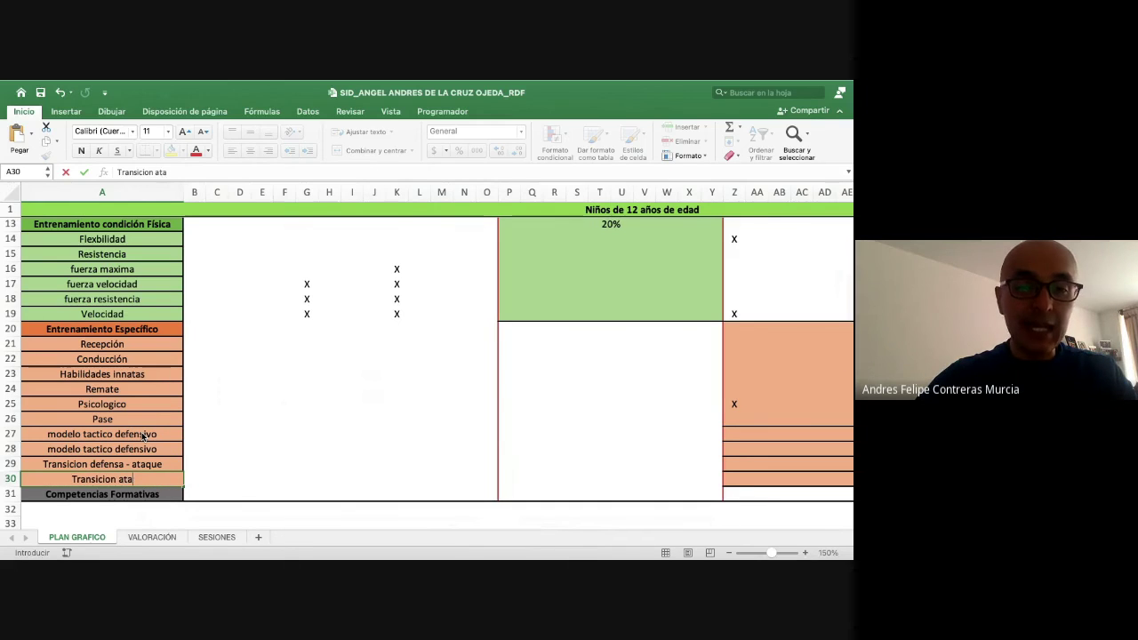
type("que - ")
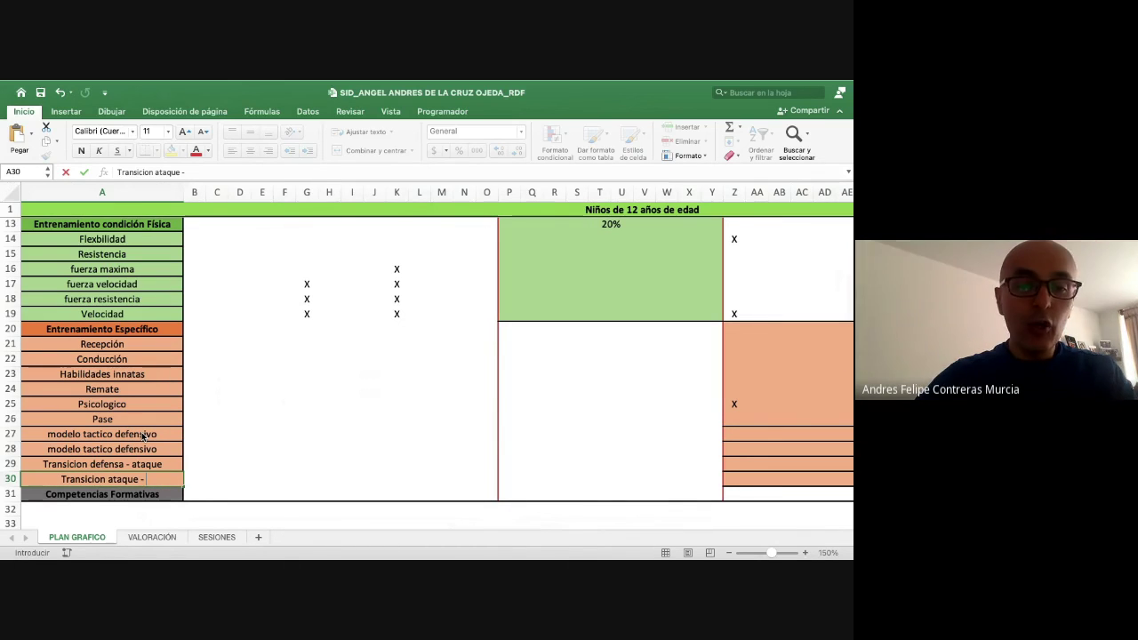
type("defensa")
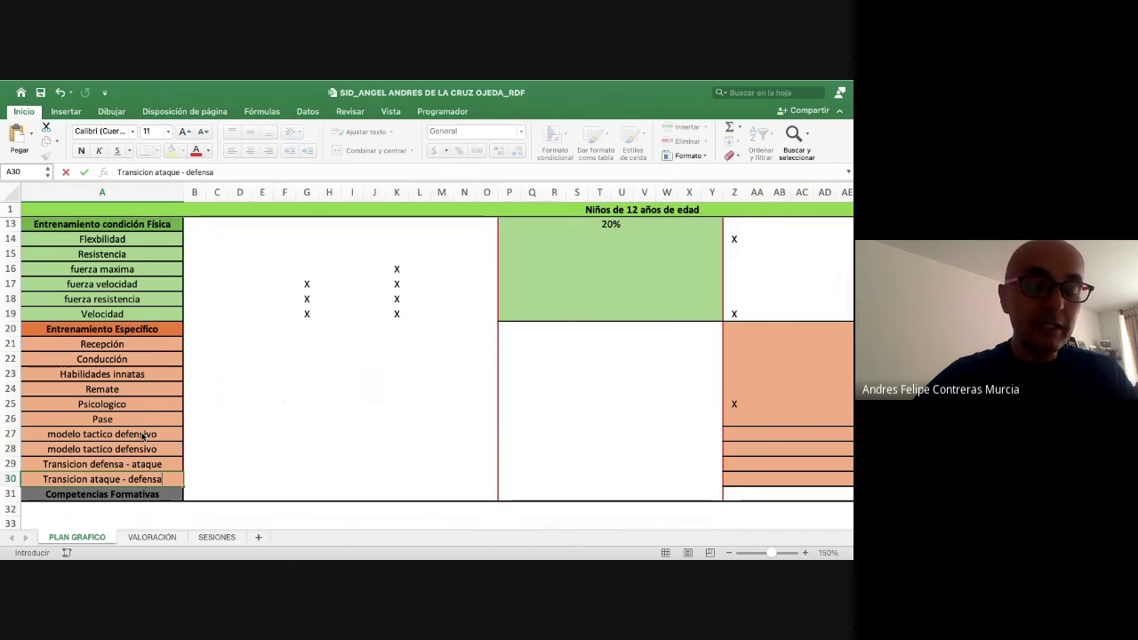
key("Return")
- Change the duplicated label in A28 to "modelo tactico ofensivo"
key("Up")
key("Up")
key("Up")
key("Up")
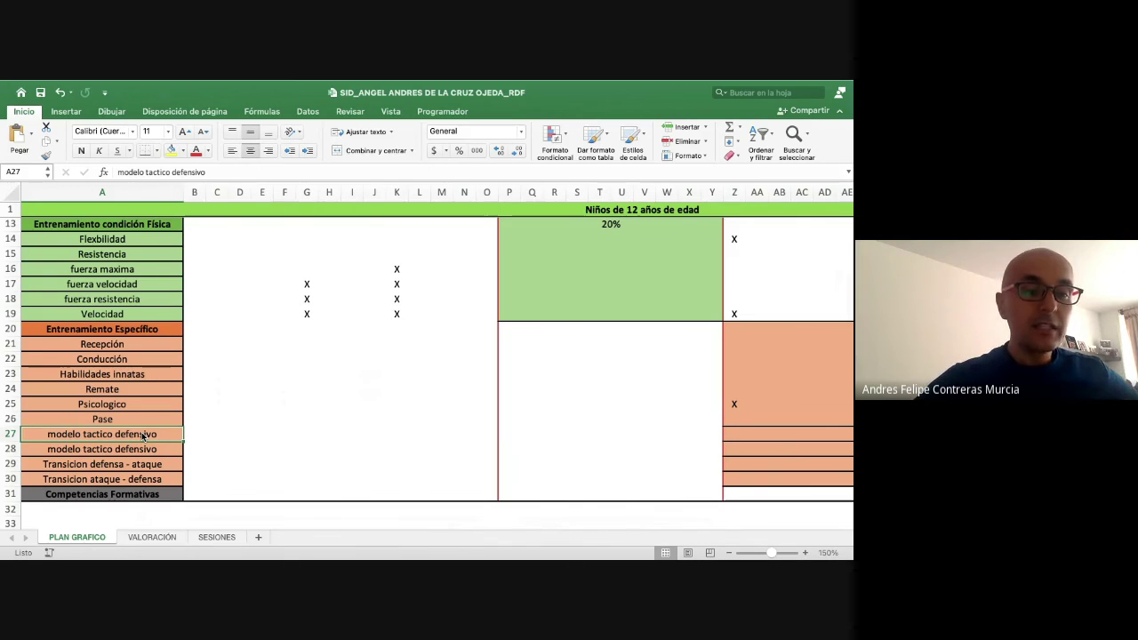
key("Down")
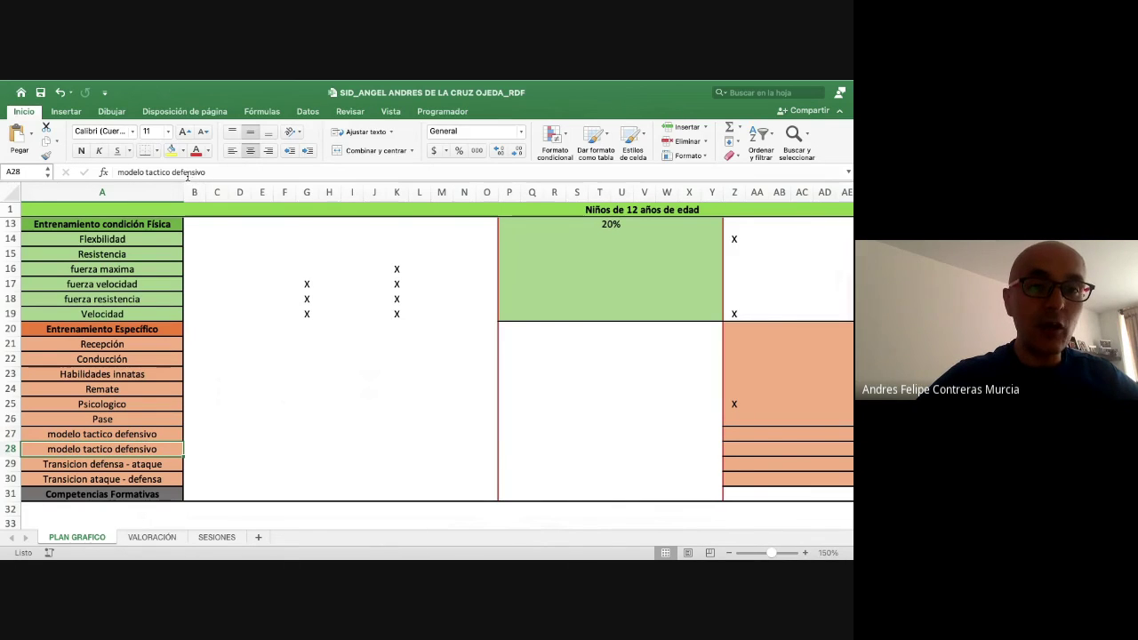
left_click(178, 172)
key("BackSpace")
key("BackSpace")
key("BackSpace")
type("of")
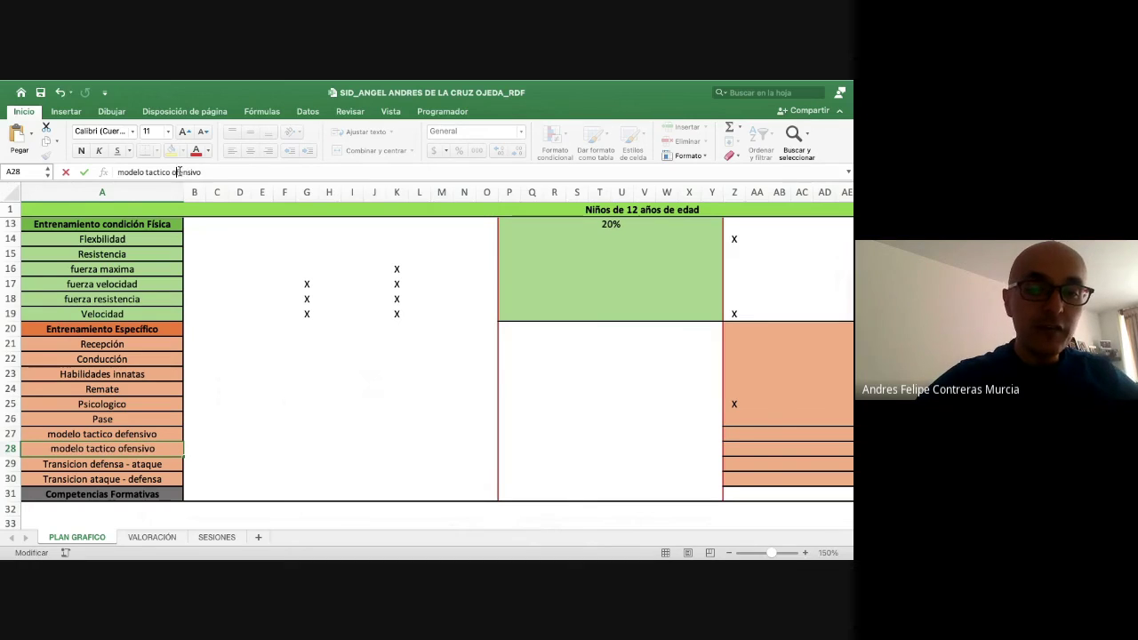
left_click(149, 463)
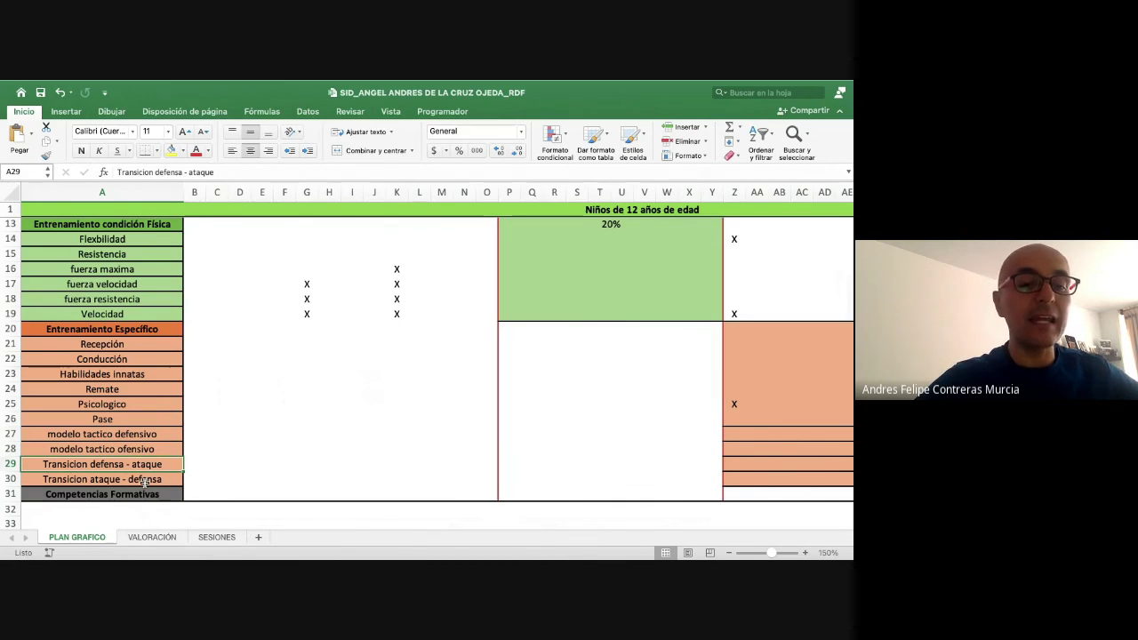
- Select the four tactical labels in A27:A30 and review them alongside the plan's other training components
left_click(145, 481)
left_click(139, 434)
key("shift+Down")
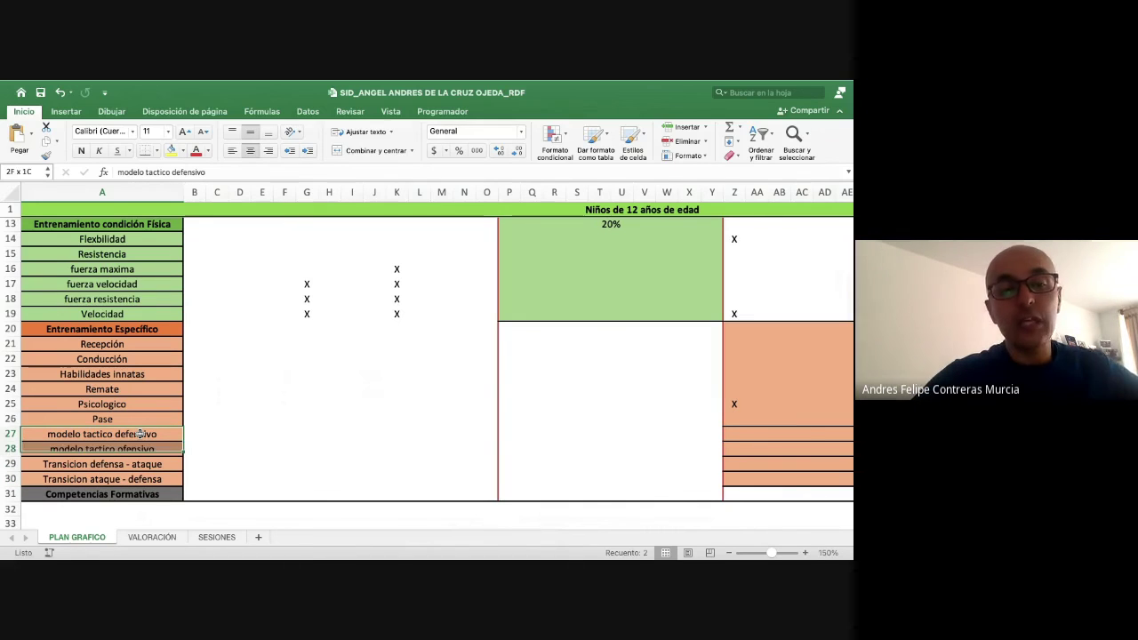
key("shift+Down")
key("shift+Down")
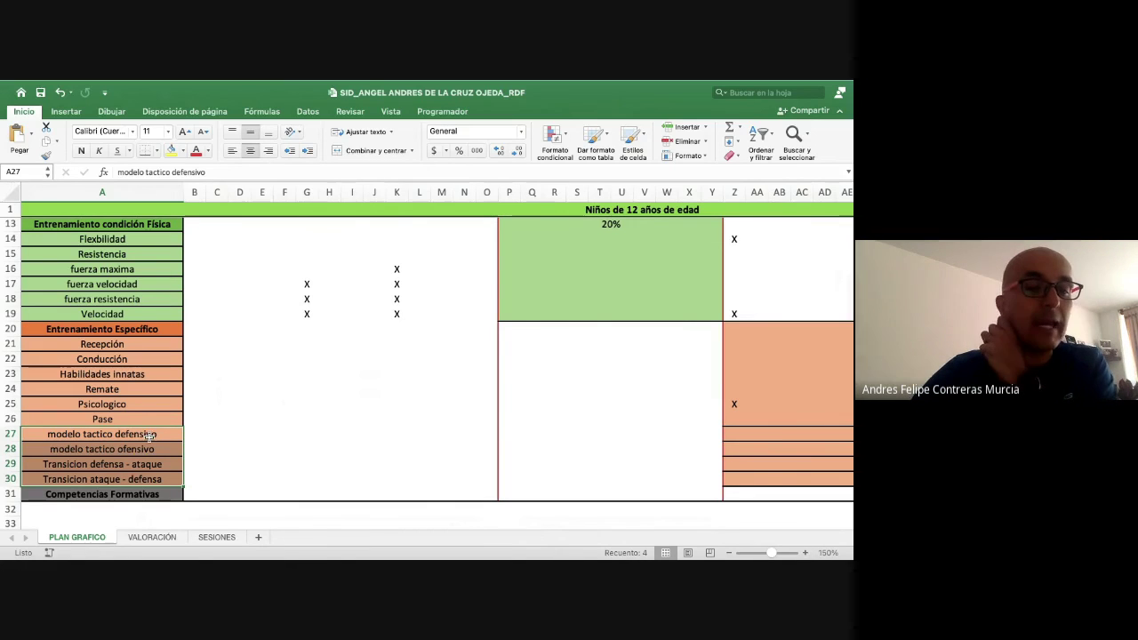
scroll(405, 286, "up", 5)
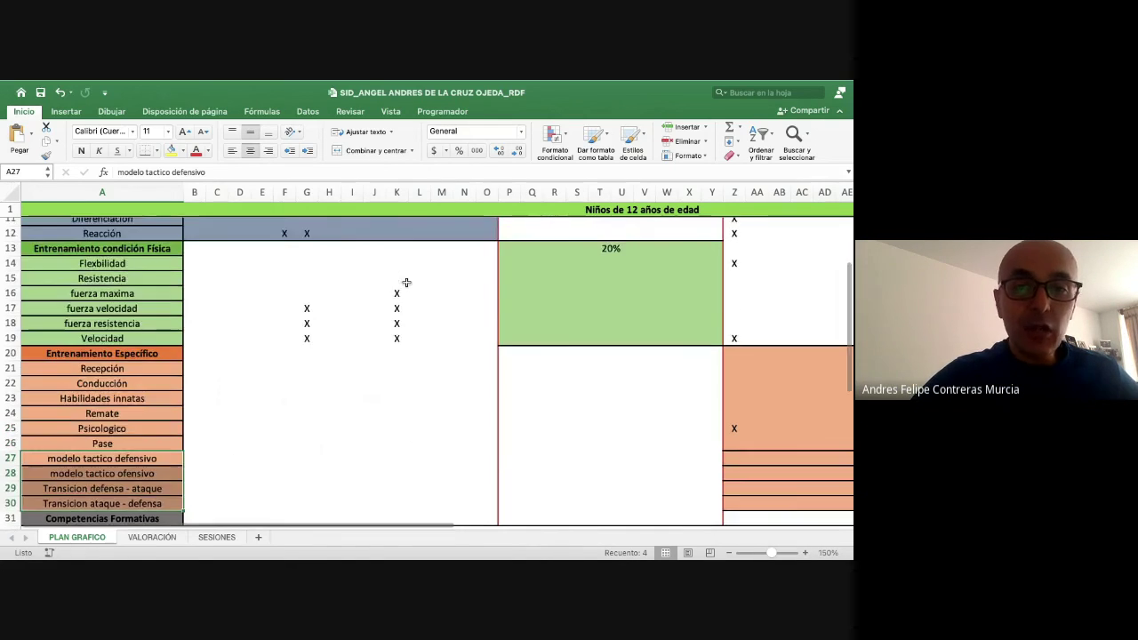
scroll(405, 283, "down", 5)
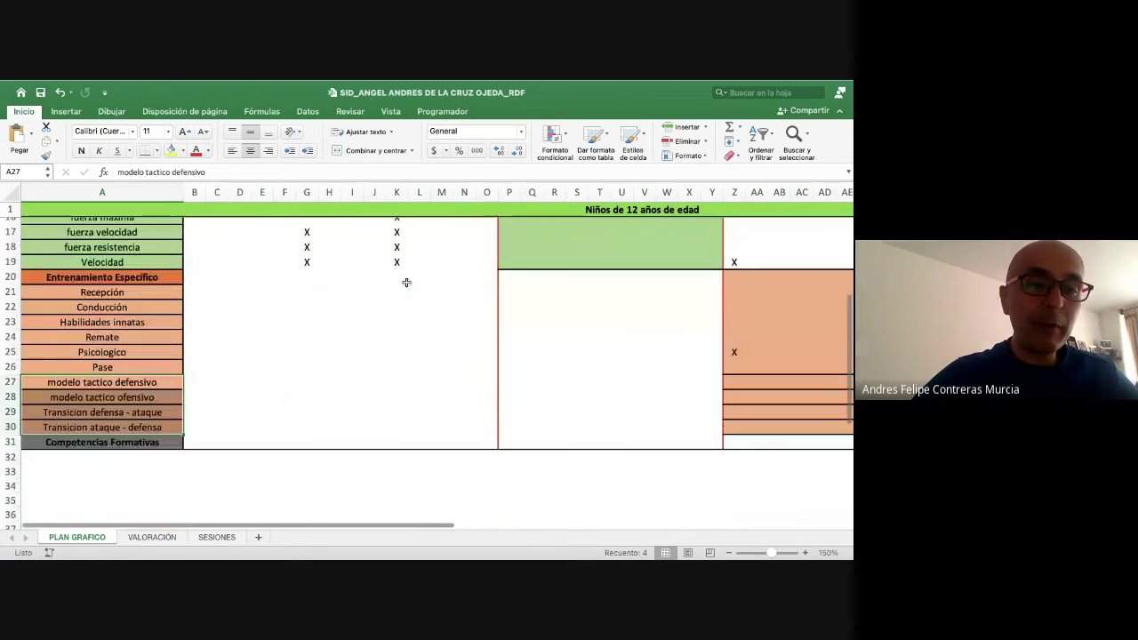
- Insert a blank row above "modelo tactico defensivo" to separate the tactical labels from Pase
left_click(147, 380)
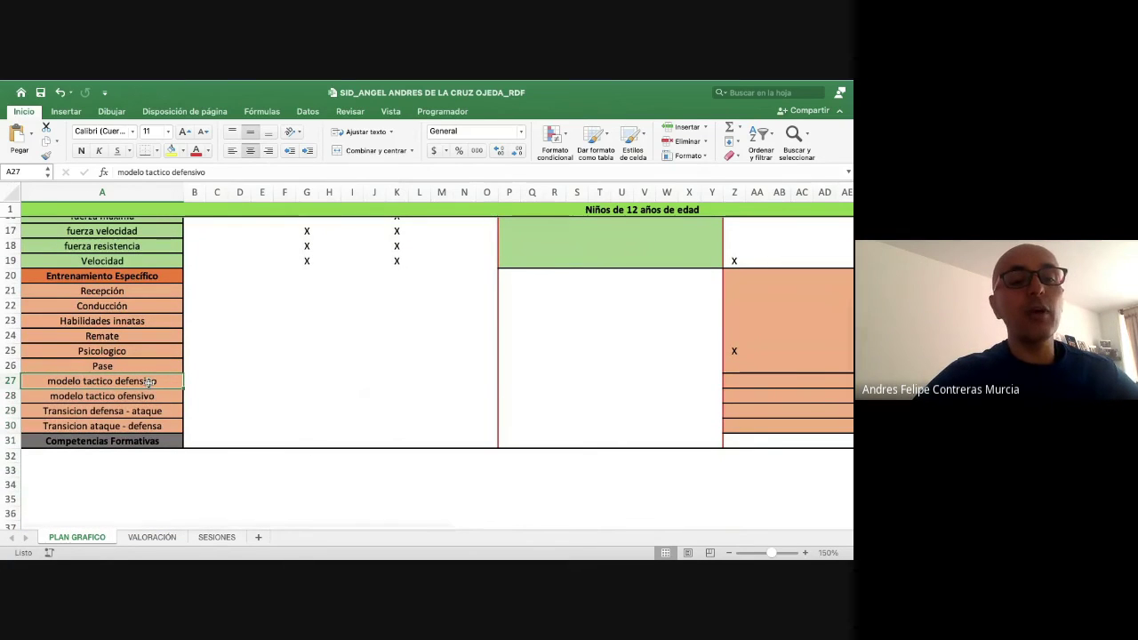
right_click(11, 380)
left_click(31, 441)
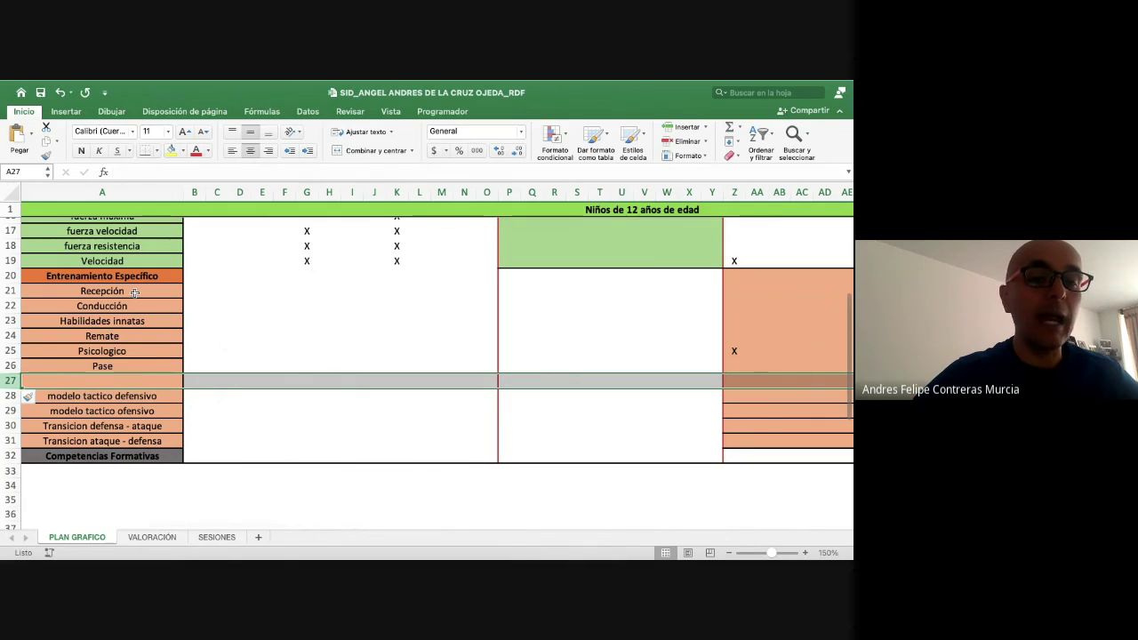
- Copy the "Entrenamiento Específico" heading from A20 into the blank cell A27 above the tactical labels
left_click(142, 275)
key("ctrl+c")
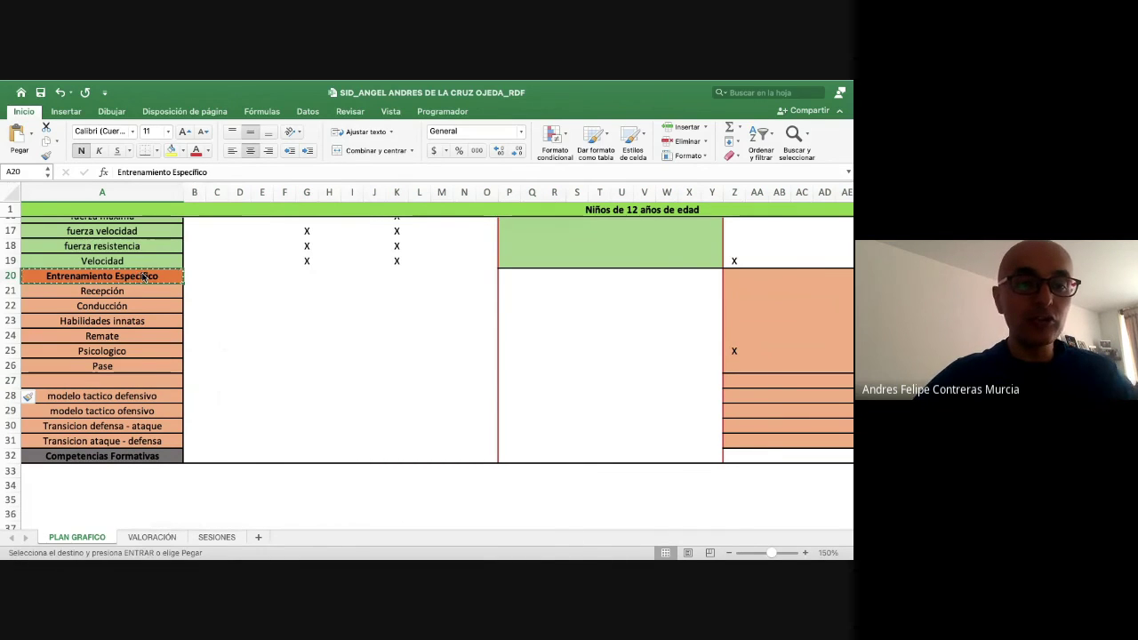
key("Down")
key("Down")
key("Down")
key("Down")
key("Down")
key("Down")
key("Down")
key("ctrl+v")
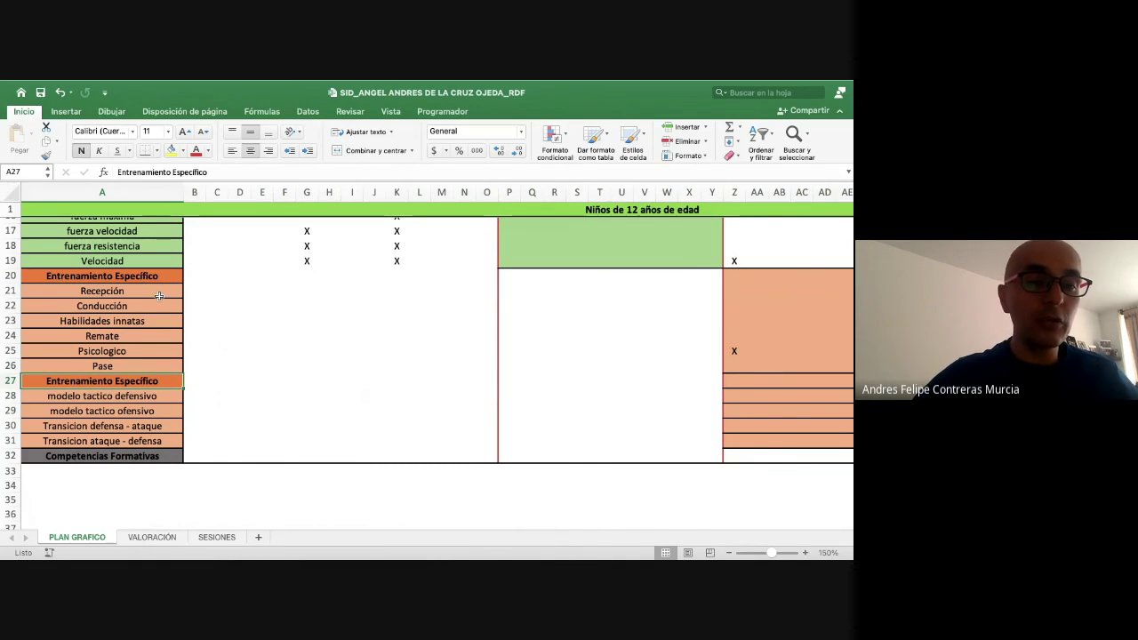
- Replace the copied heading text in A27 with "PERFECCIONAMIENTO TACTICO"
left_click(208, 172)
key("BackSpace")
key("BackSpace")
key("BackSpace")
key("BackSpace")
key("BackSpace")
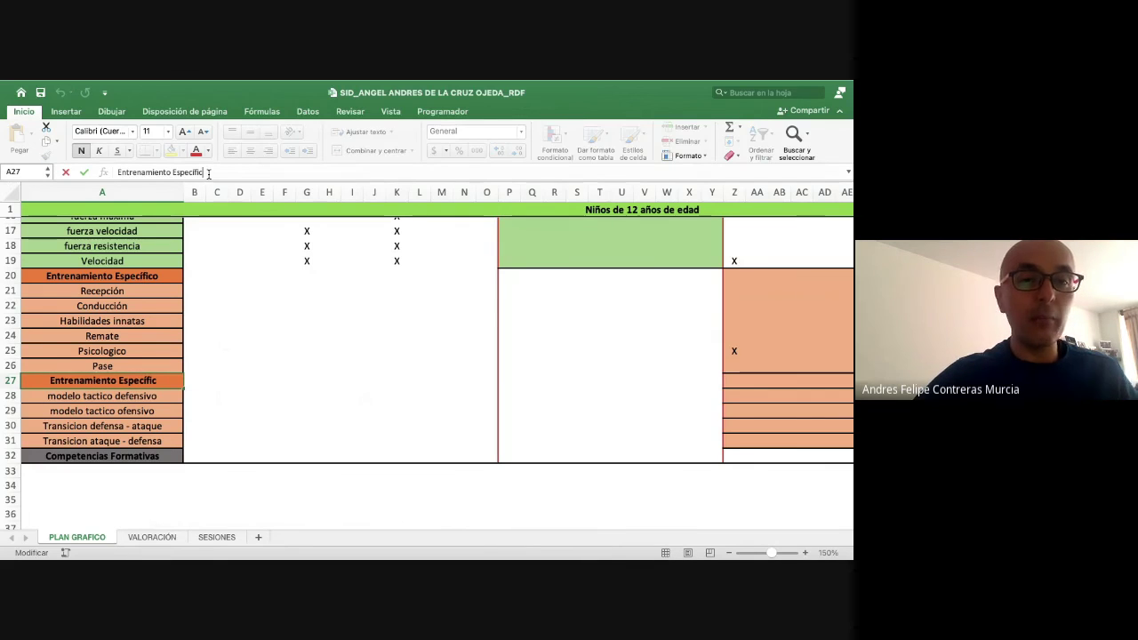
key("BackSpace")
key("BackSpace")
key("BackSpace")
key("BackSpace")
key("BackSpace")
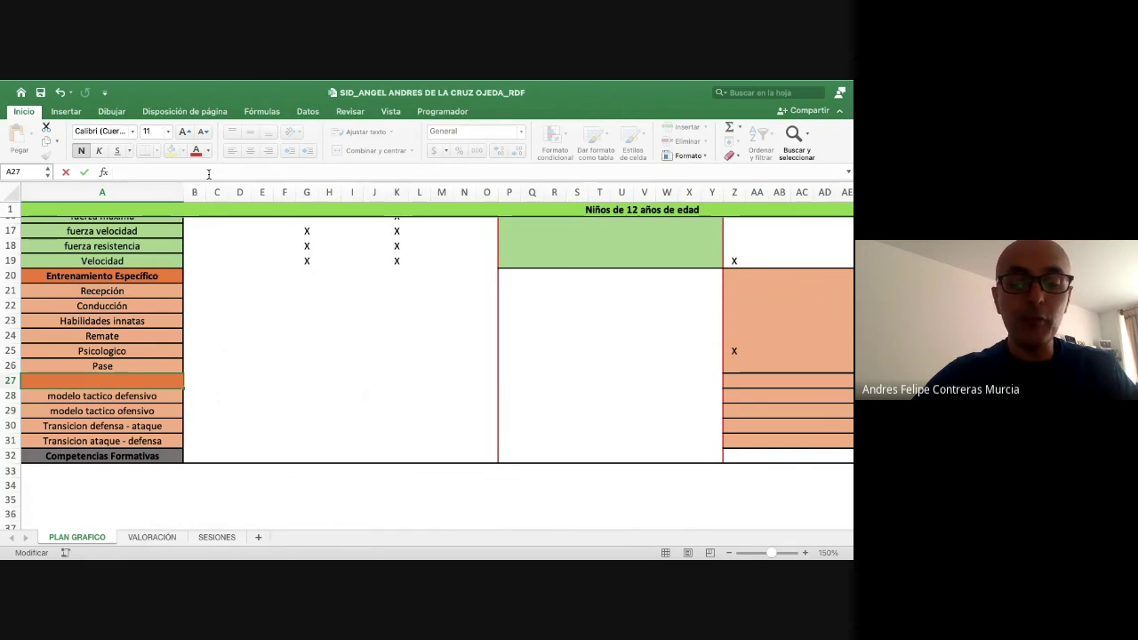
type("PERFECCIO")
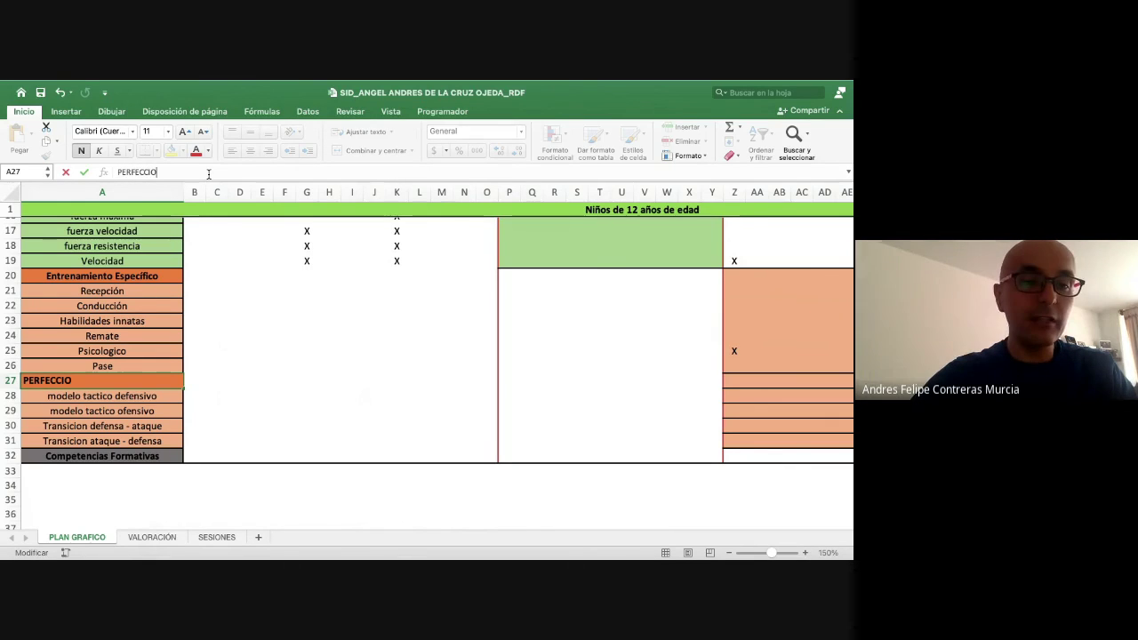
type("NAMIENTO ")
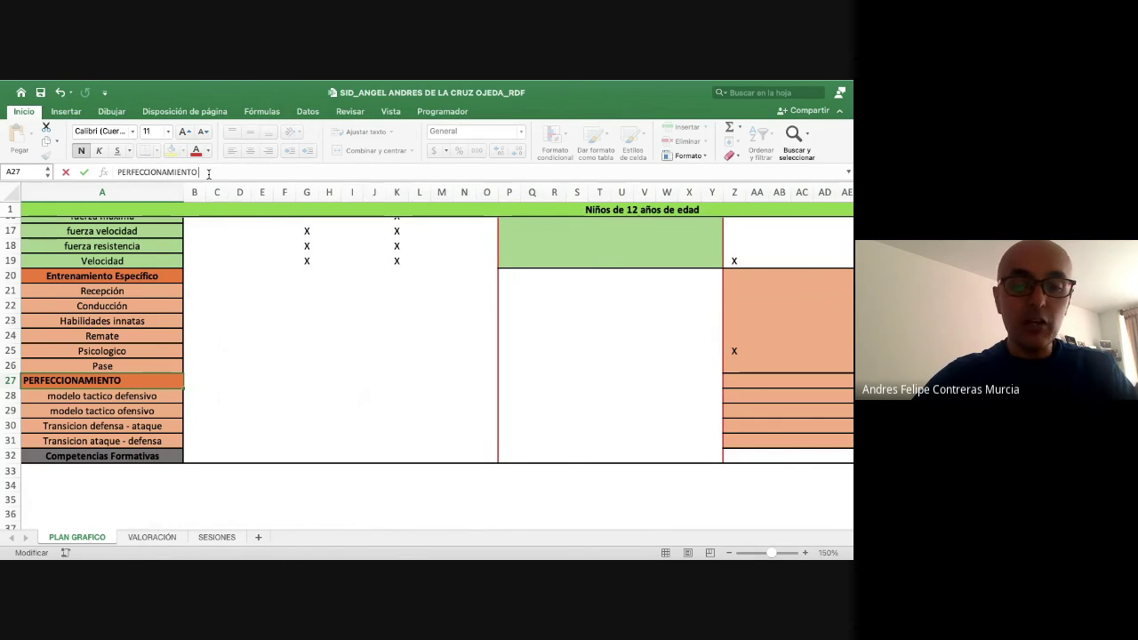
type("TACTI")
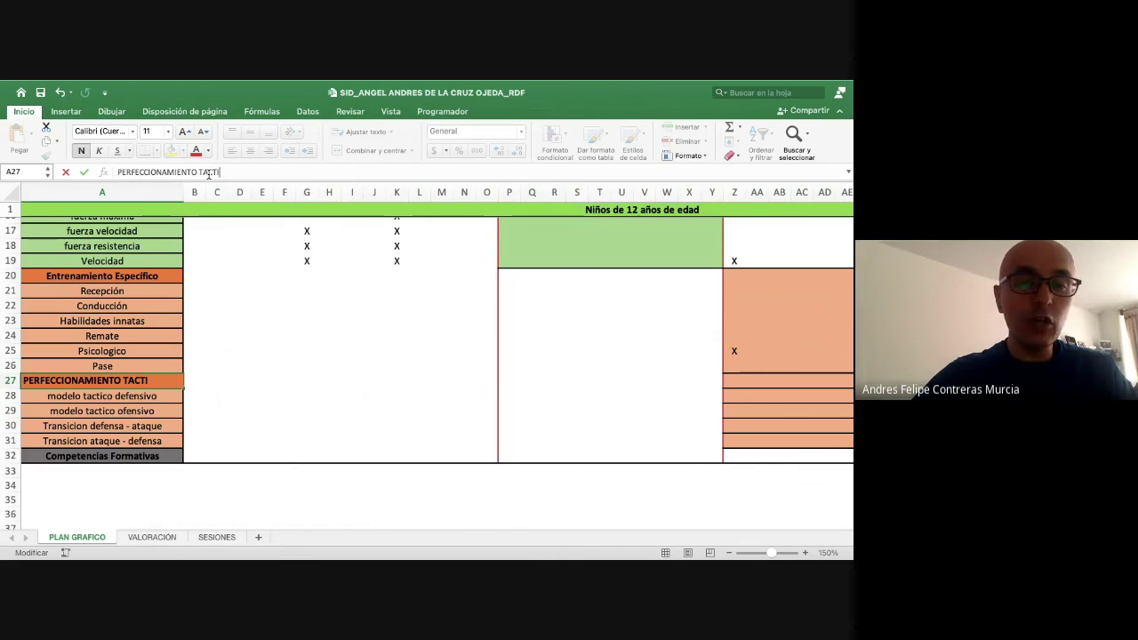
type("CO")
key("Return")
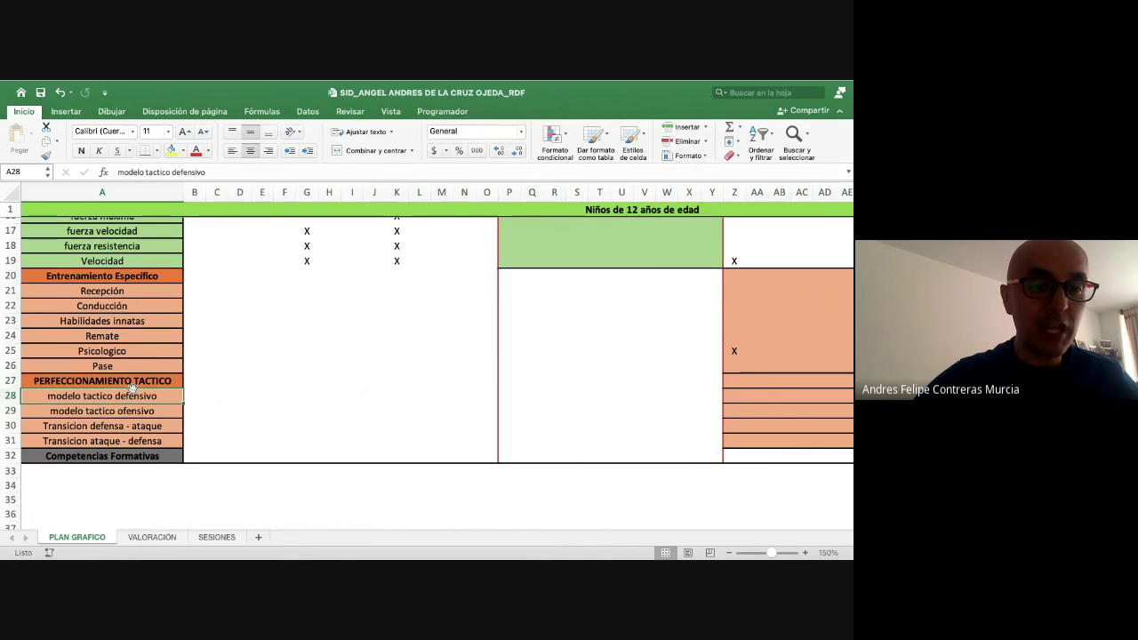
- Fill the tactical block's heading cell A27 with a blue-gray theme colour to set it apart from Entrenamiento Específico
left_click(131, 383)
left_click(181, 150)
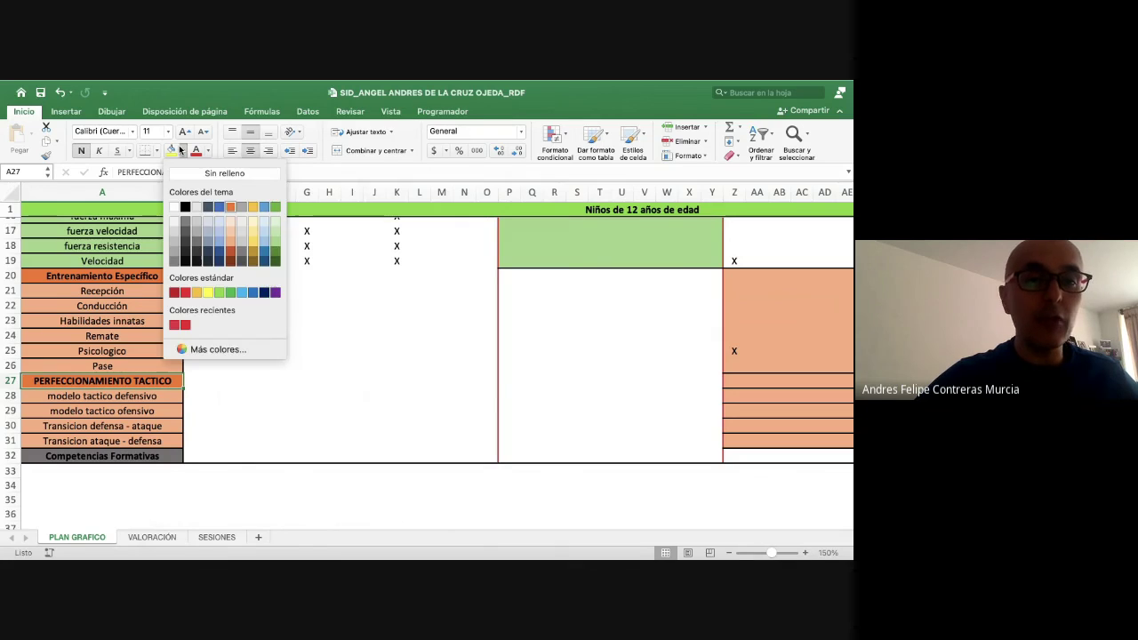
key("Escape")
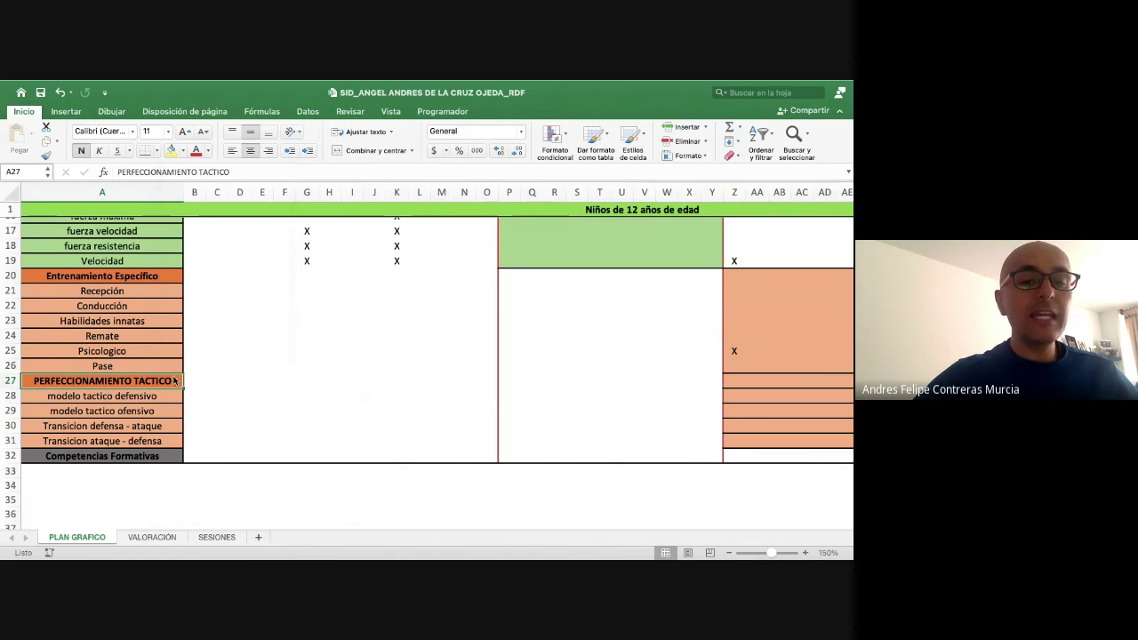
left_click(148, 395)
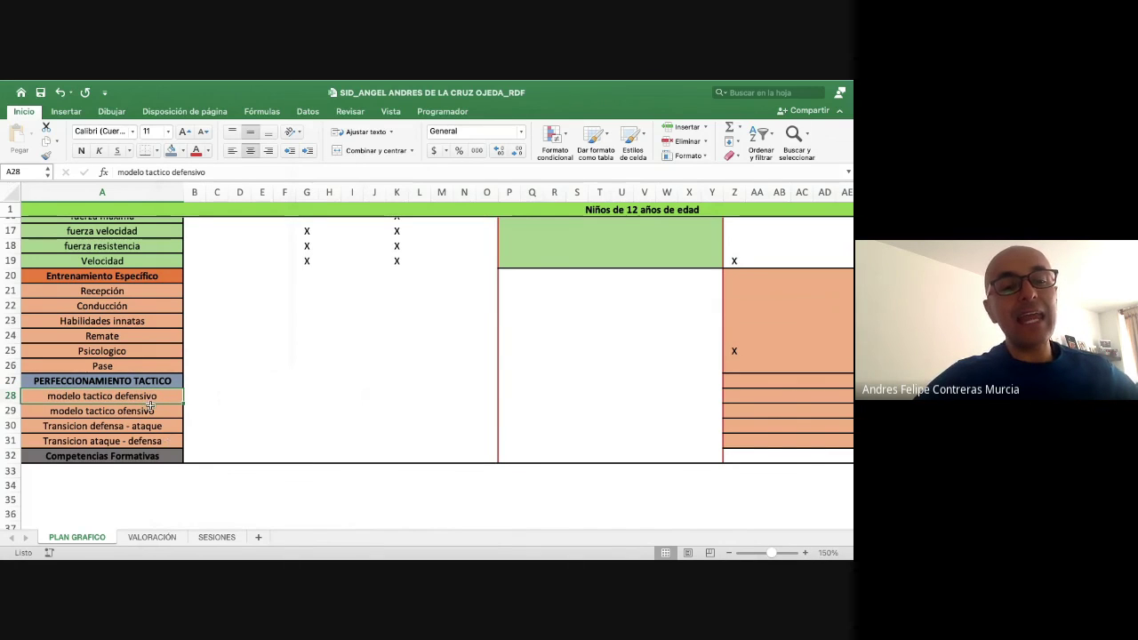
scroll(149, 404, "up", 8)
scroll(208, 385, "down", 7)
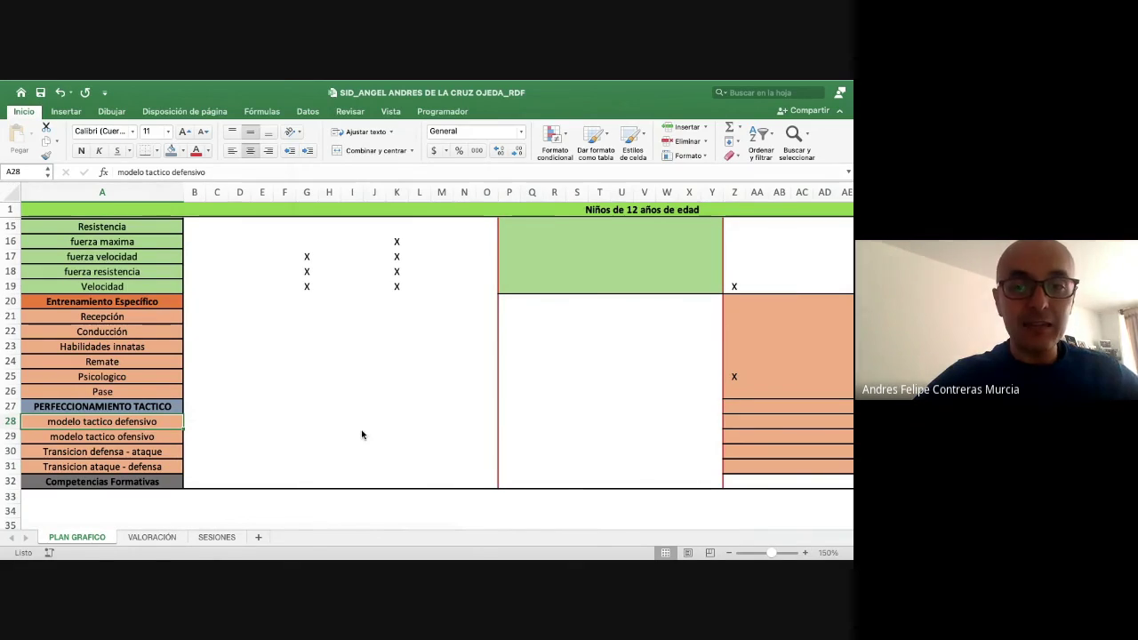
- Switch to the course activity page in the browser, review the instruction about adding a "modelo" column, and return to the workbook
key("super+Tab")
key("super+Tab")
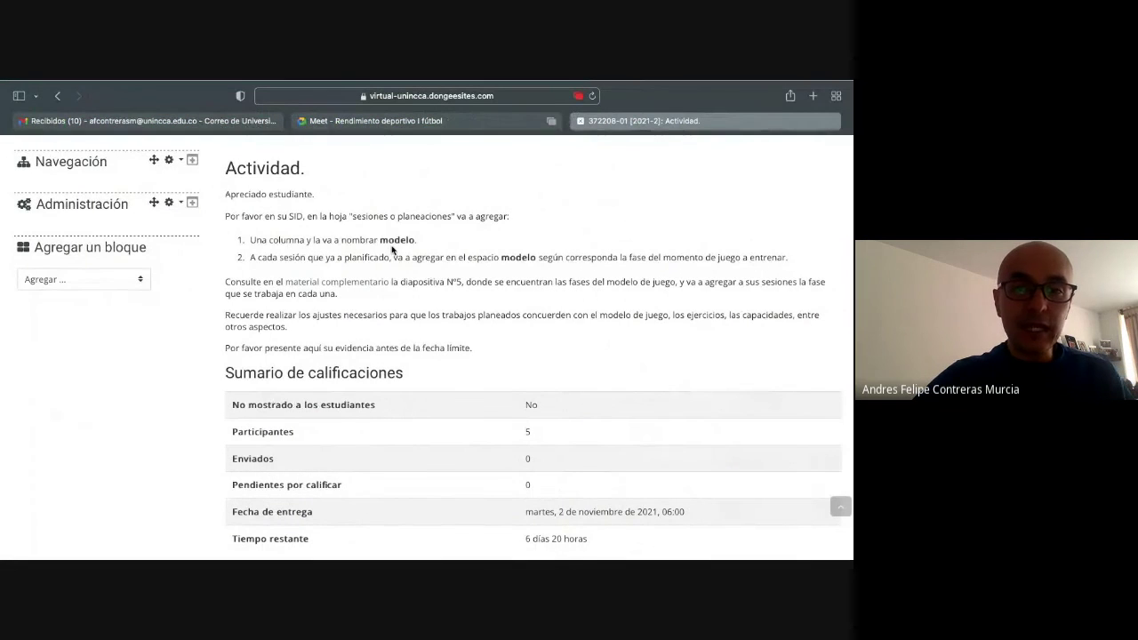
left_click_drag(416, 240, 285, 241)
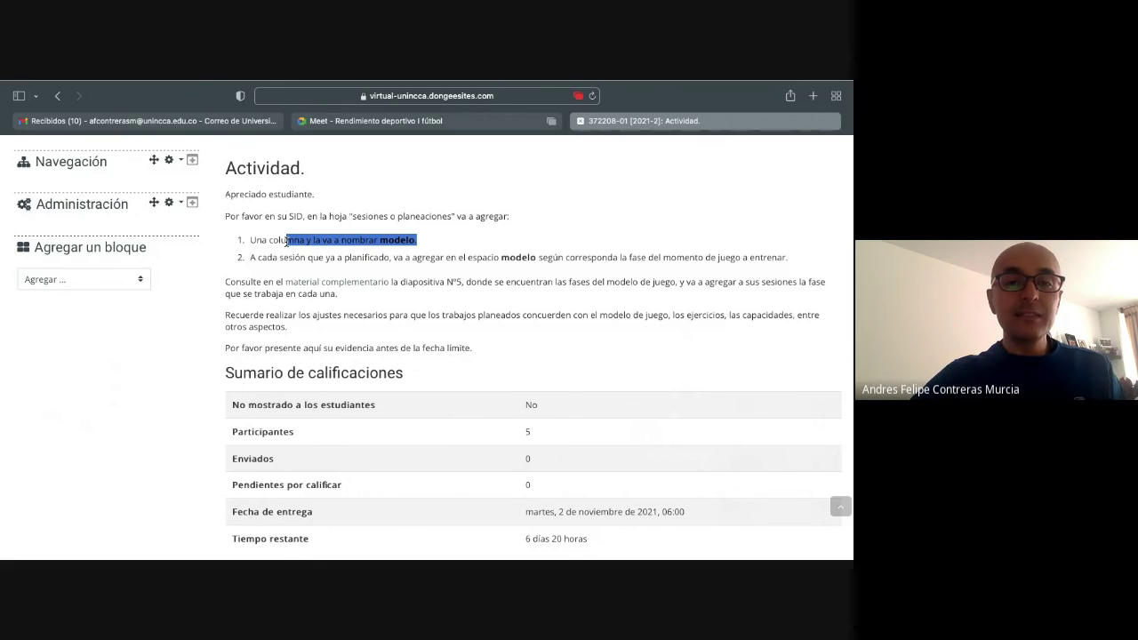
left_click_drag(265, 241, 351, 244)
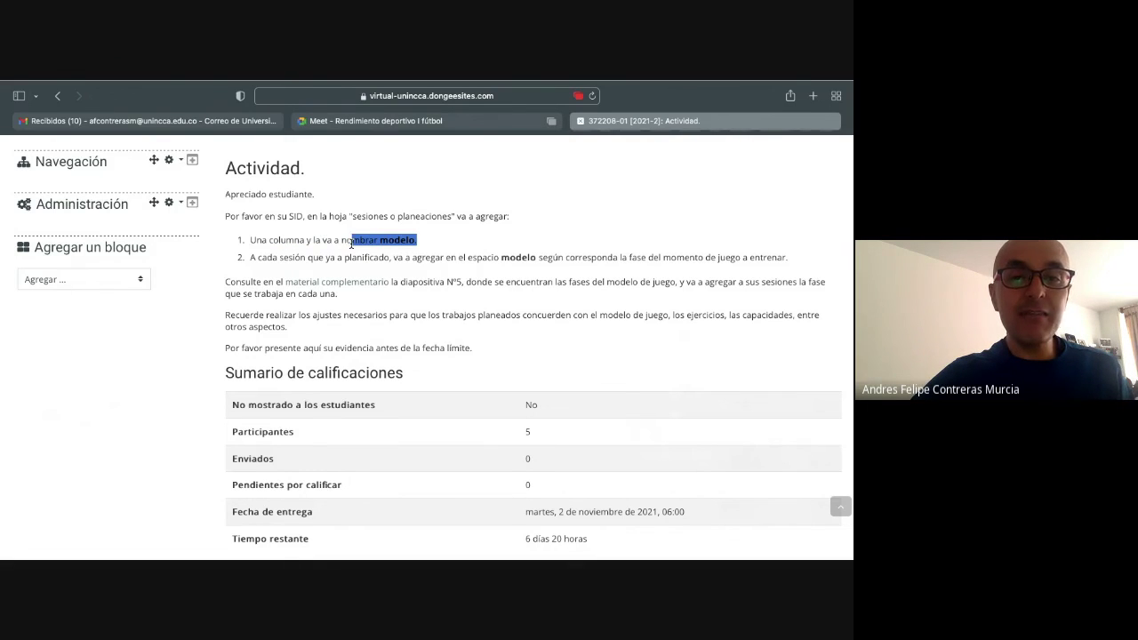
key("ctrl+Left")
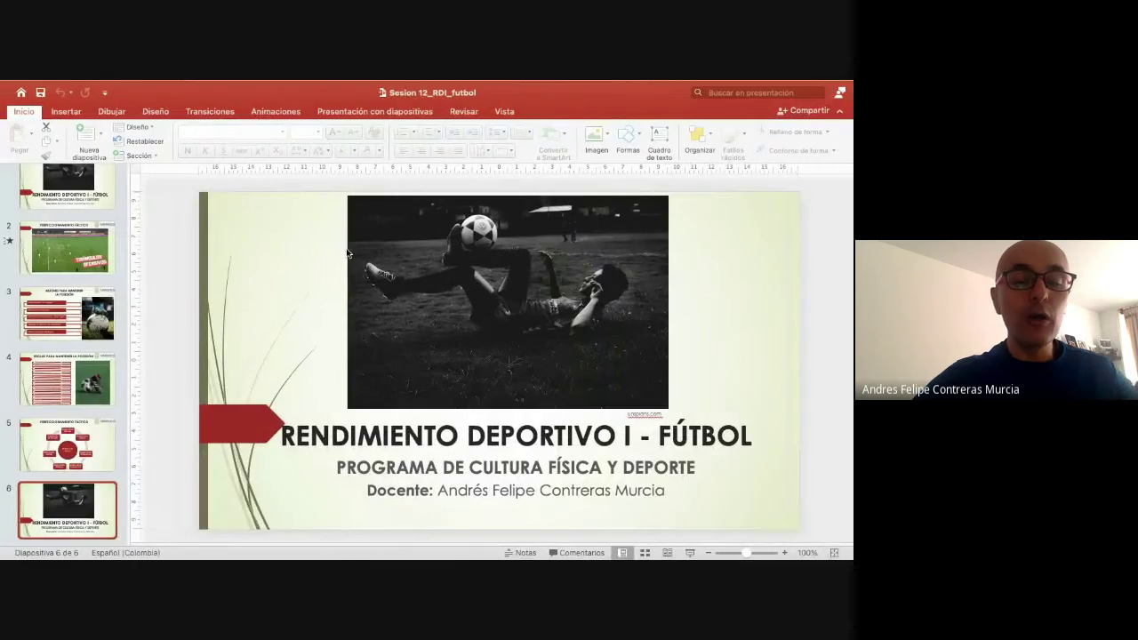
key("ctrl+Left")
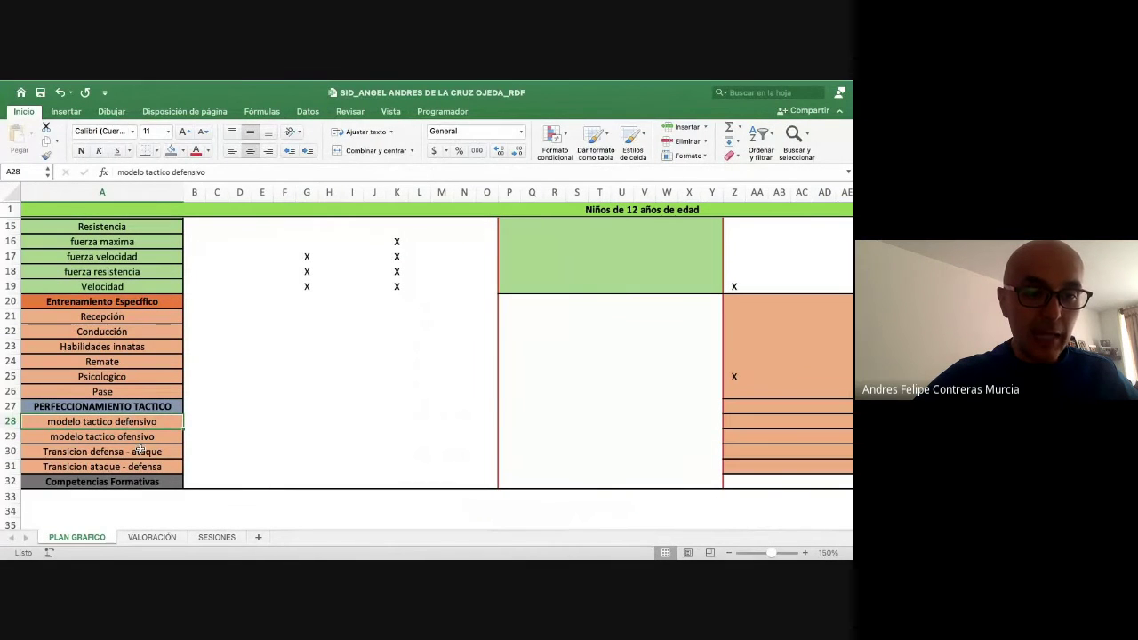
- Insert a blank column before the Contenido column in the SESIONES sheet
left_click(216, 537)
scroll(472, 303, "right", 2)
scroll(472, 303, "up", 1)
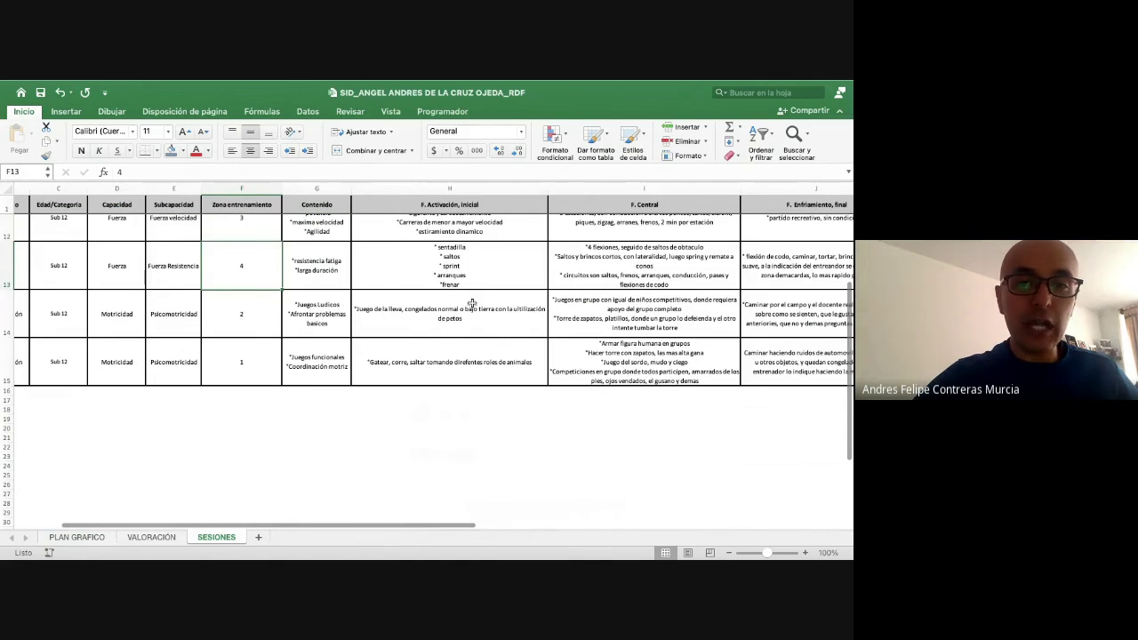
scroll(364, 204, "up", 10)
scroll(364, 205, "left", 2)
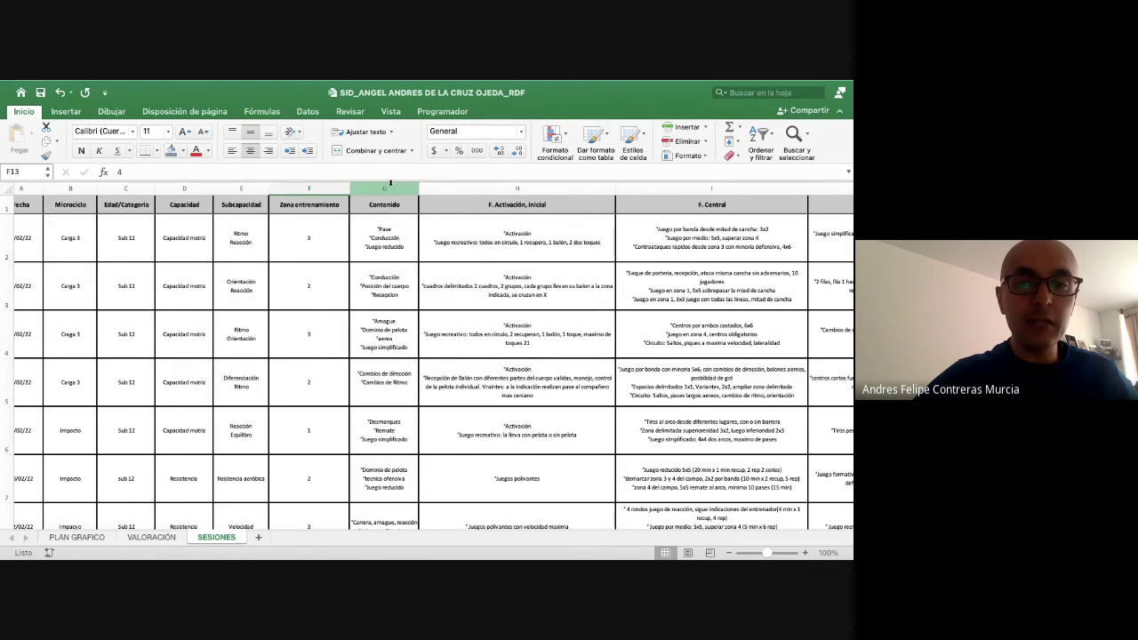
right_click(396, 184)
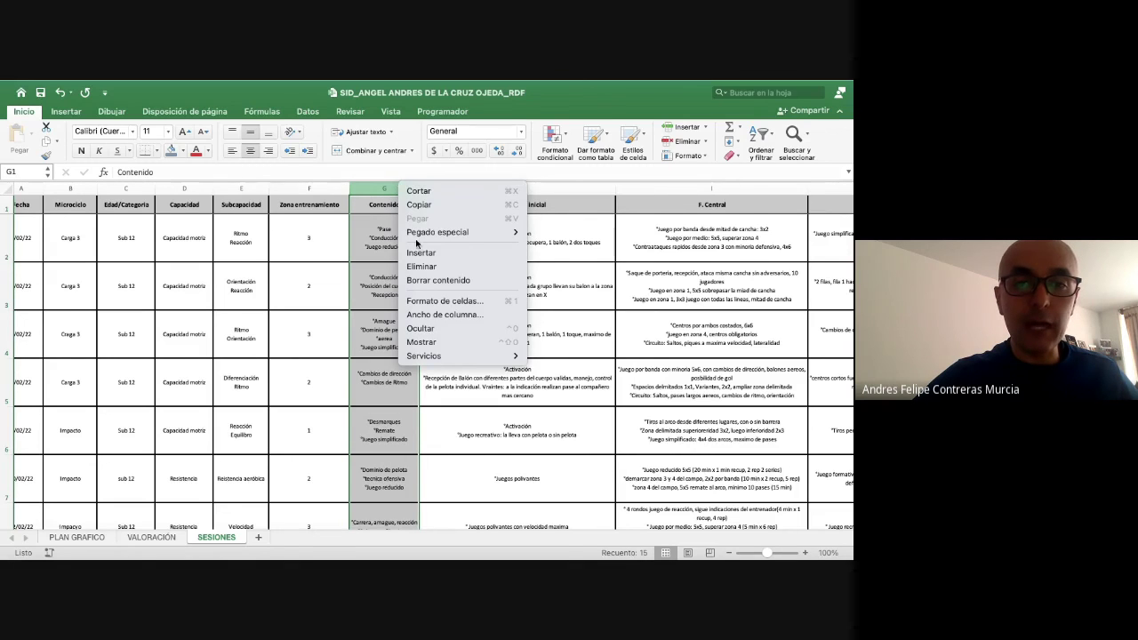
left_click(449, 249)
- Enter the header "MODELO JUEGO/PERFECCIN" in G1 of the new column
left_click(393, 208)
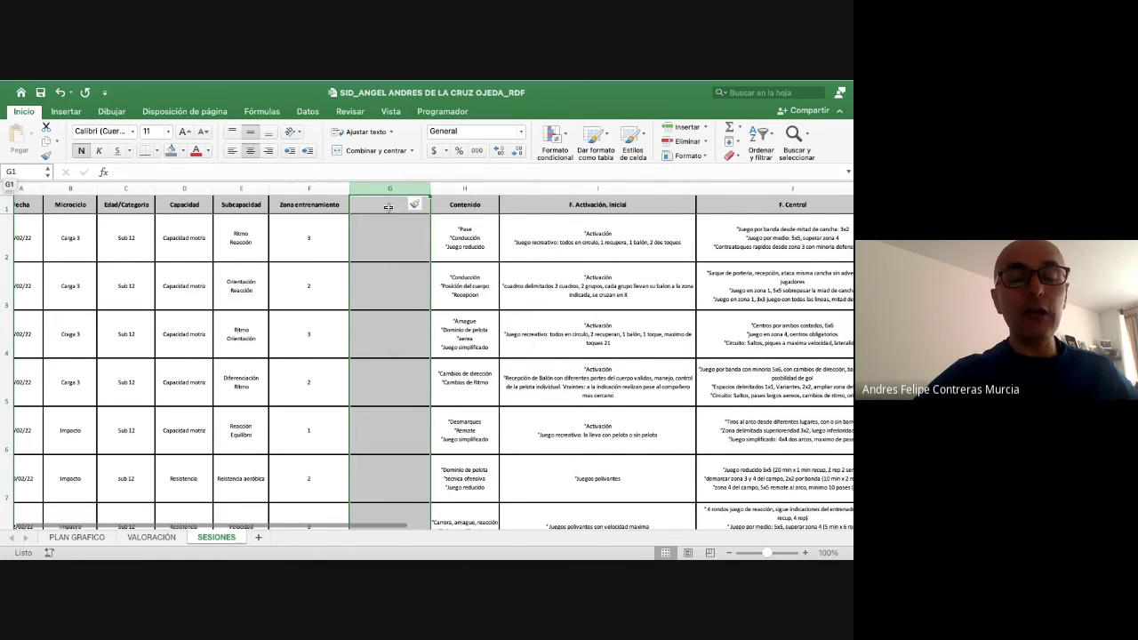
left_click(388, 208)
type("MODELO JUEGO/PERF")
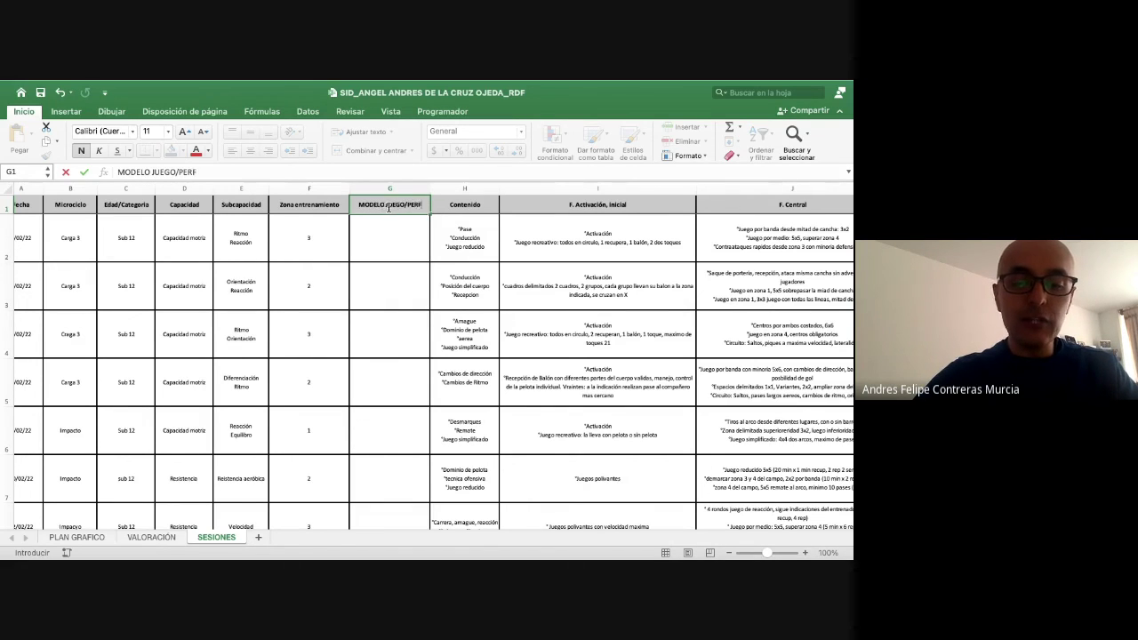
type("ECCIN")
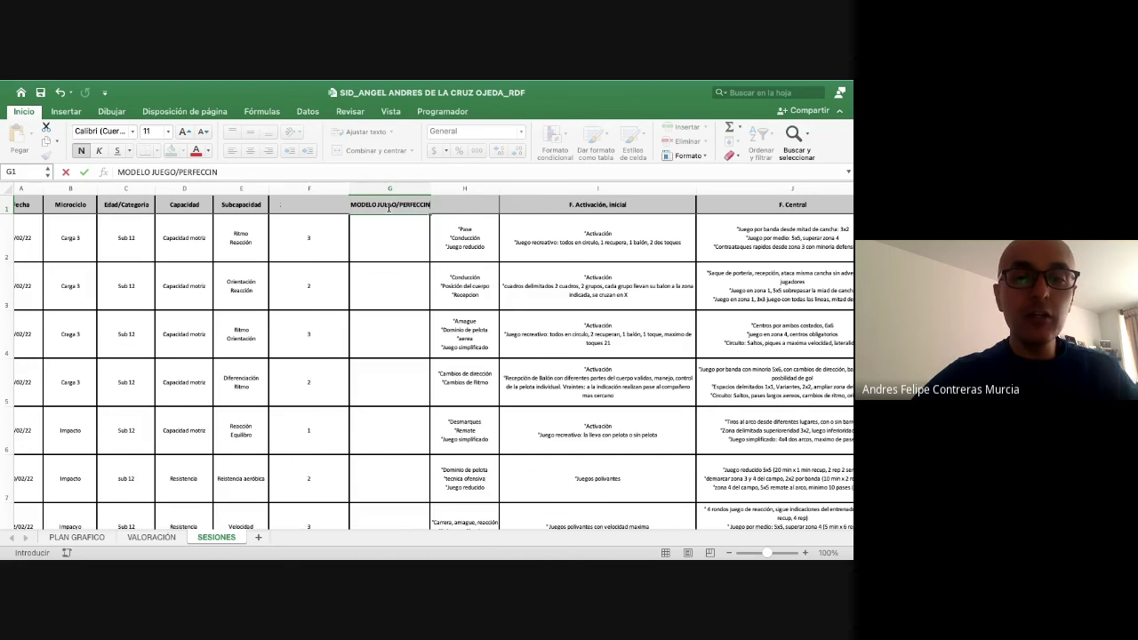
left_click(396, 293)
key("Down")
key("Down")
key("Down")
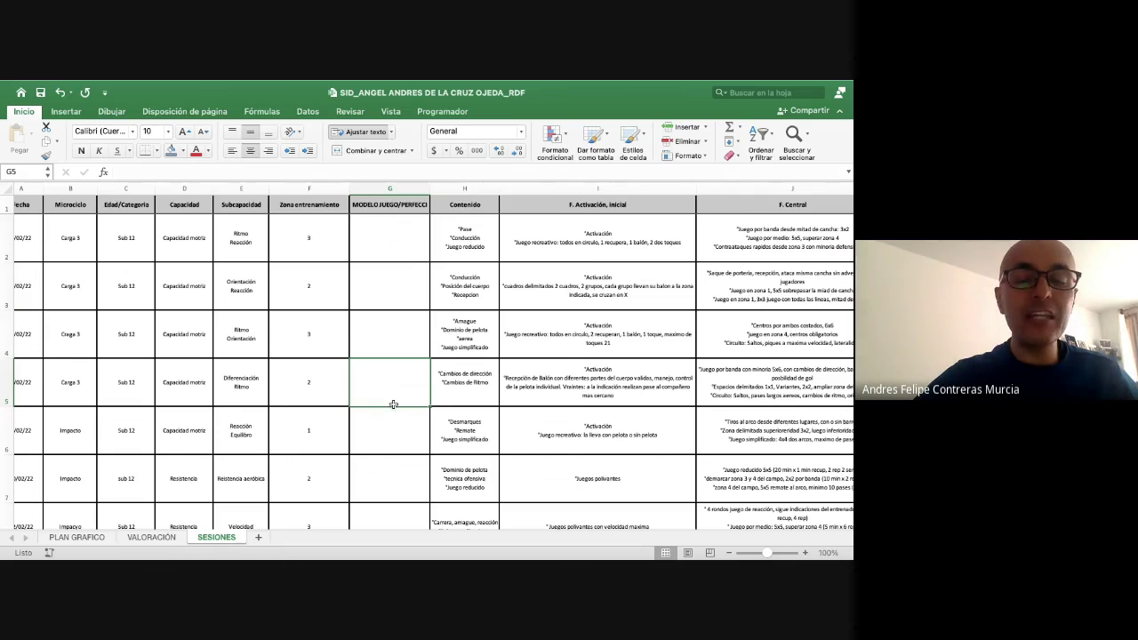
- Review the activity page's second instruction about adding the game phase to each planned session, and return to the SESIONES sheet
key("ctrl+Right")
key("ctrl+Right")
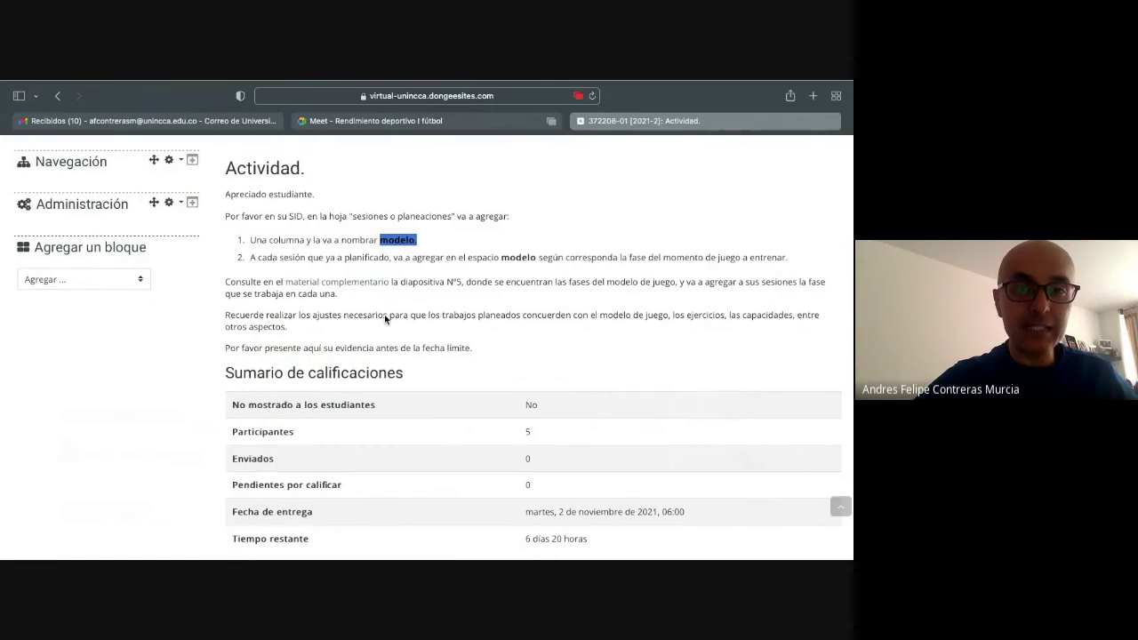
left_click(404, 256)
left_click_drag(405, 257, 512, 248)
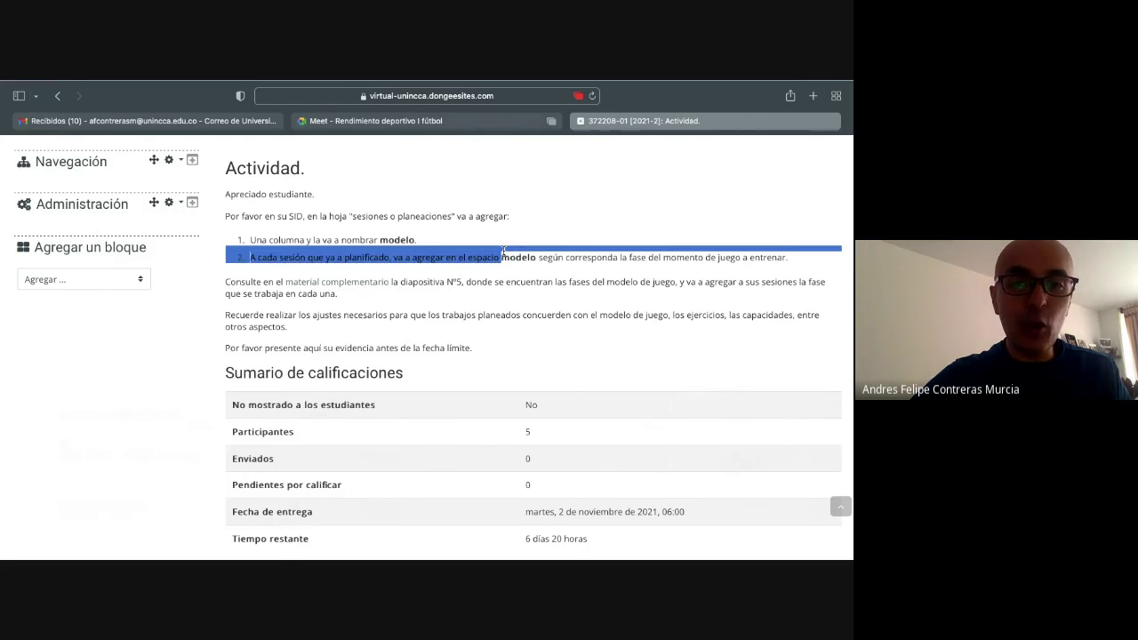
left_click(503, 251)
left_click_drag(596, 258, 526, 258)
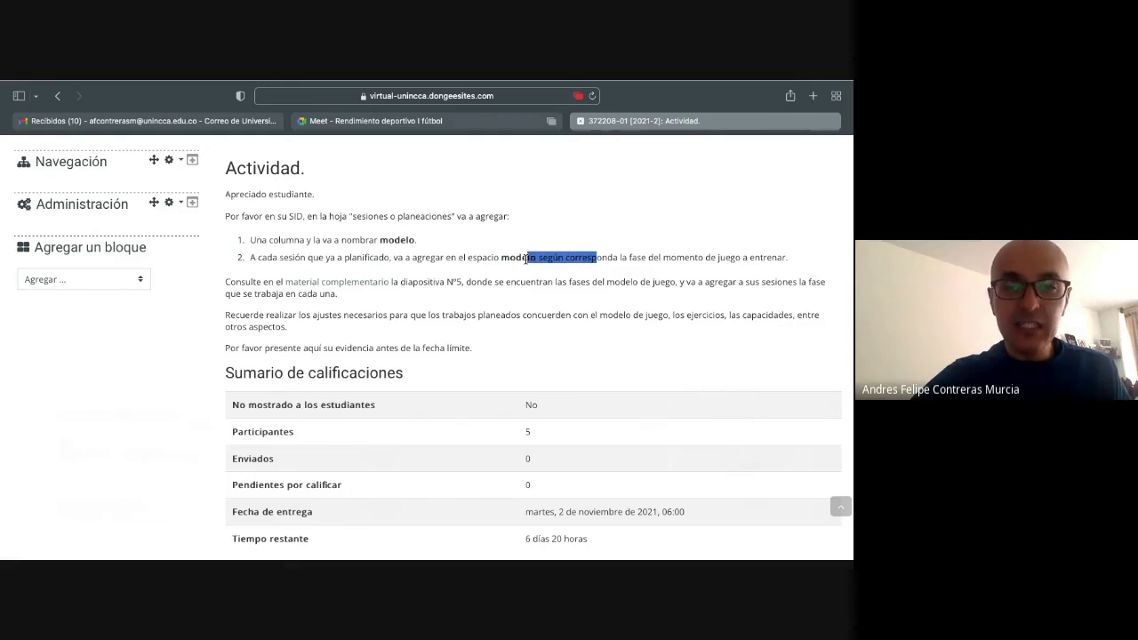
key("ctrl+Left")
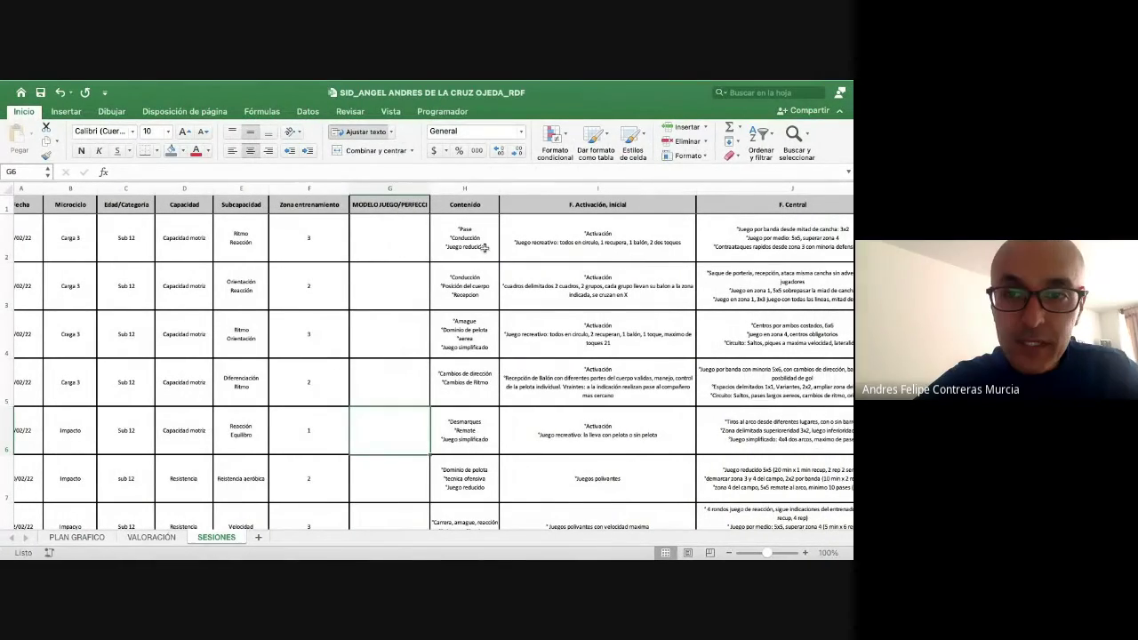
- Check the first session's exercises and enter "TRANSICION D-A" as its game model phase in G2
scroll(485, 248, "right", 5)
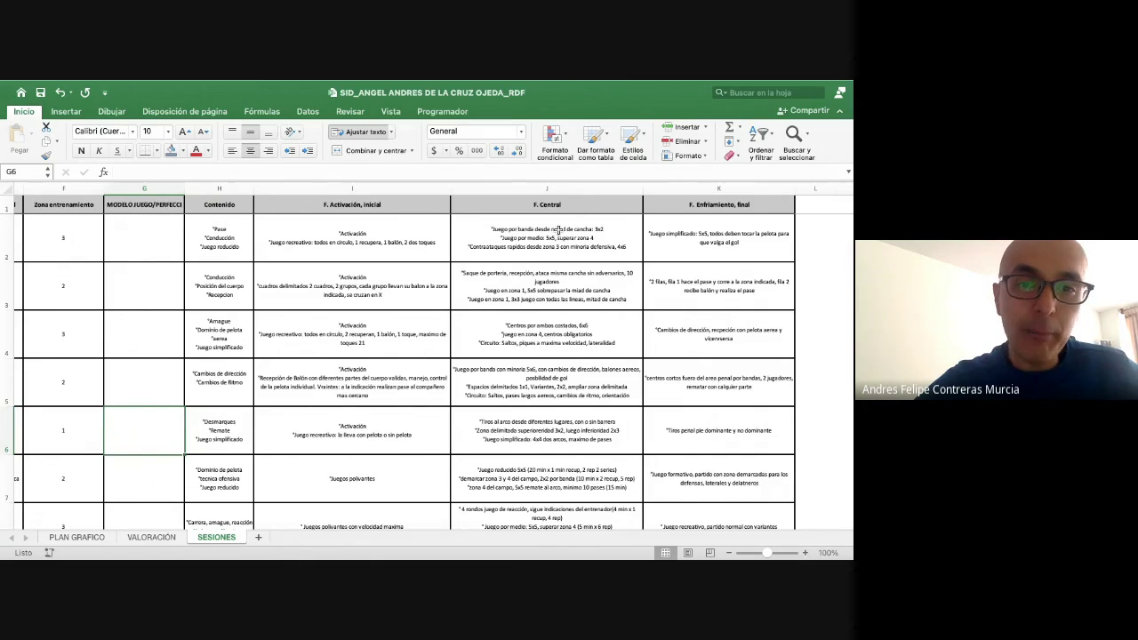
scroll(559, 229, "left", 5)
left_click(356, 244)
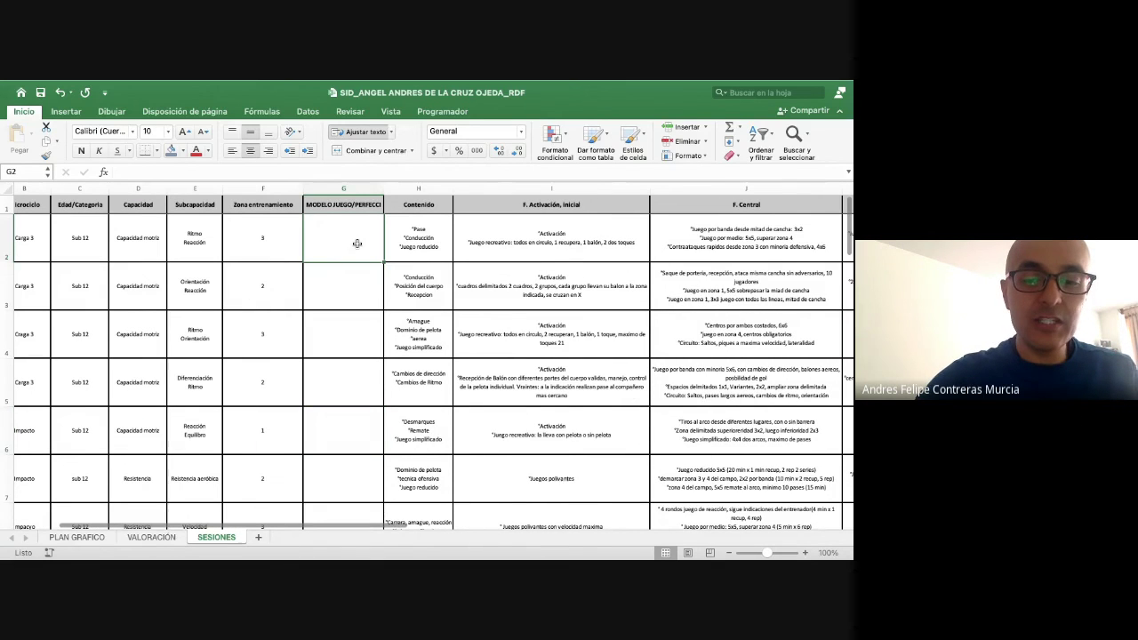
type("TRANSICION")
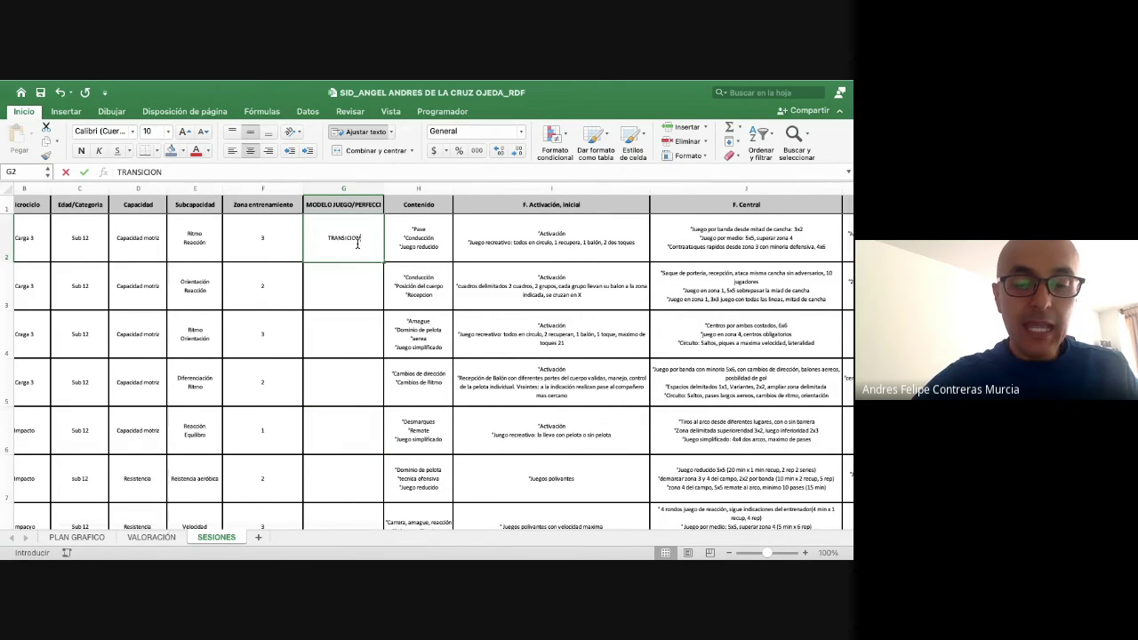
type(" D-A")
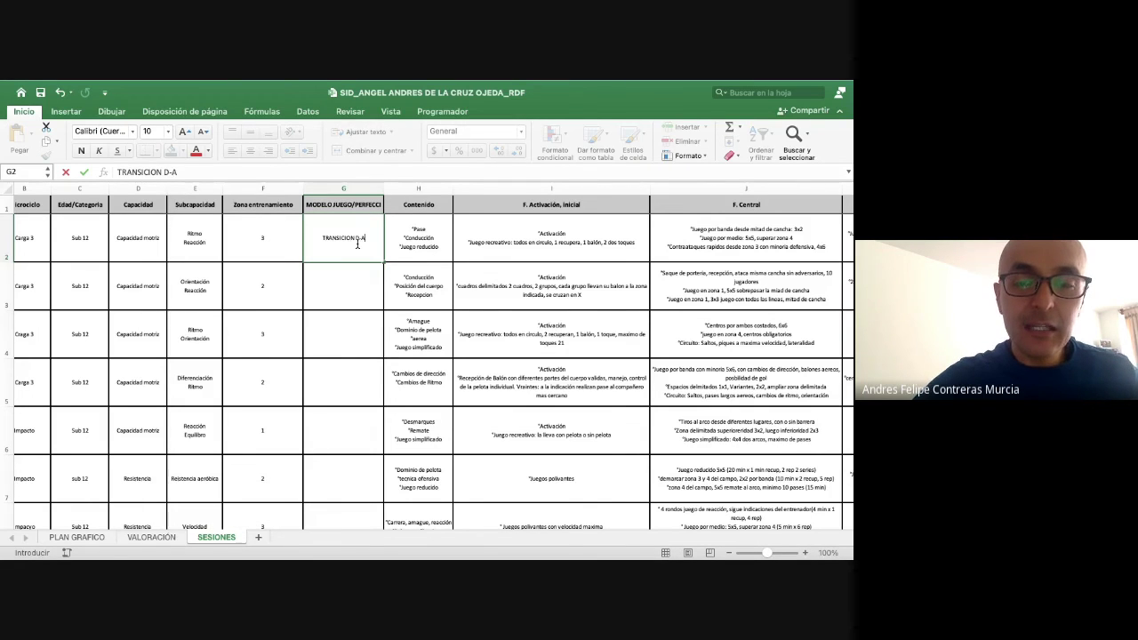
key("Return")
- Examine the first session's F. Central and F. Enfriamiento exercises against its assigned game model phase
scroll(595, 249, "right", 5)
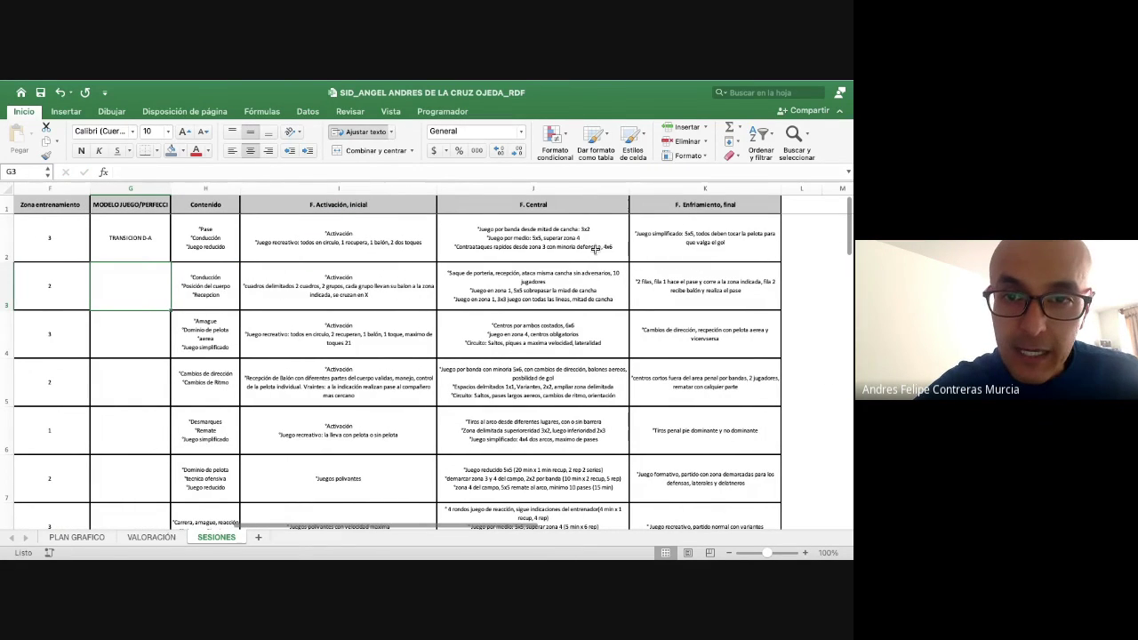
left_click(557, 240)
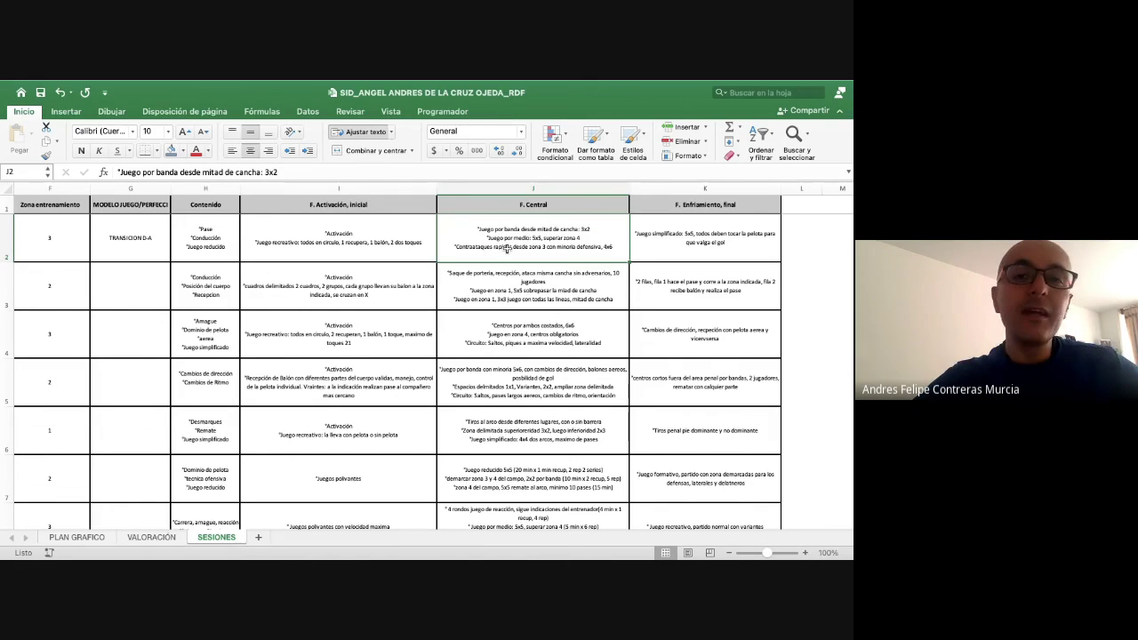
key("super+Tab")
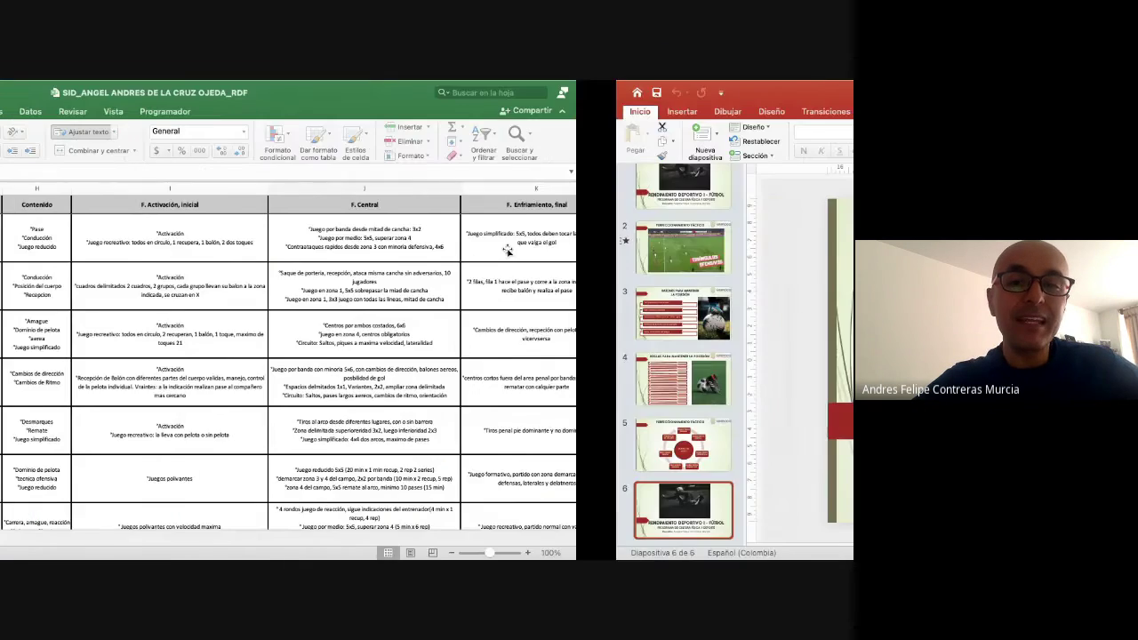
left_click(424, 242)
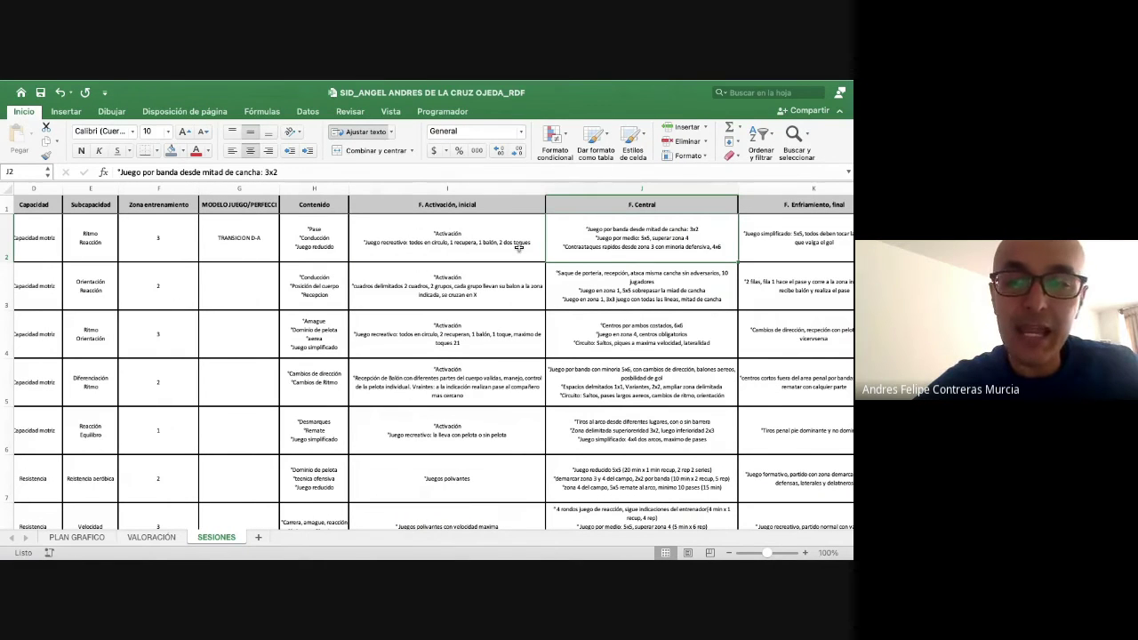
scroll(518, 247, "right", 3)
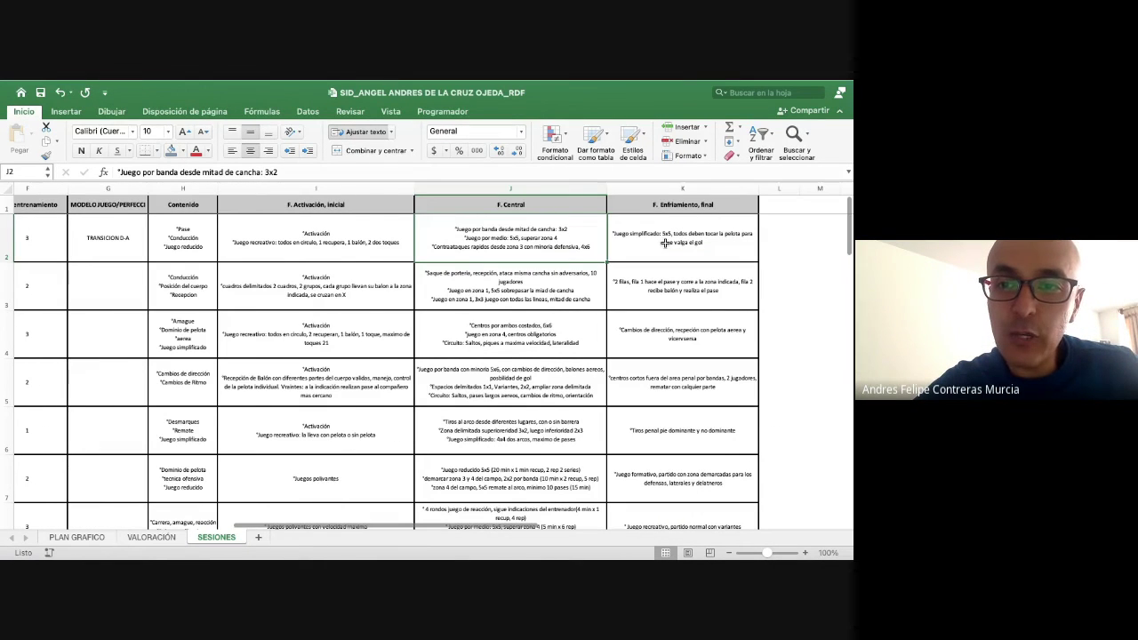
- Enter "BALON PARADO OFEN" in G4 as the game model phase of the third session
left_click(665, 243)
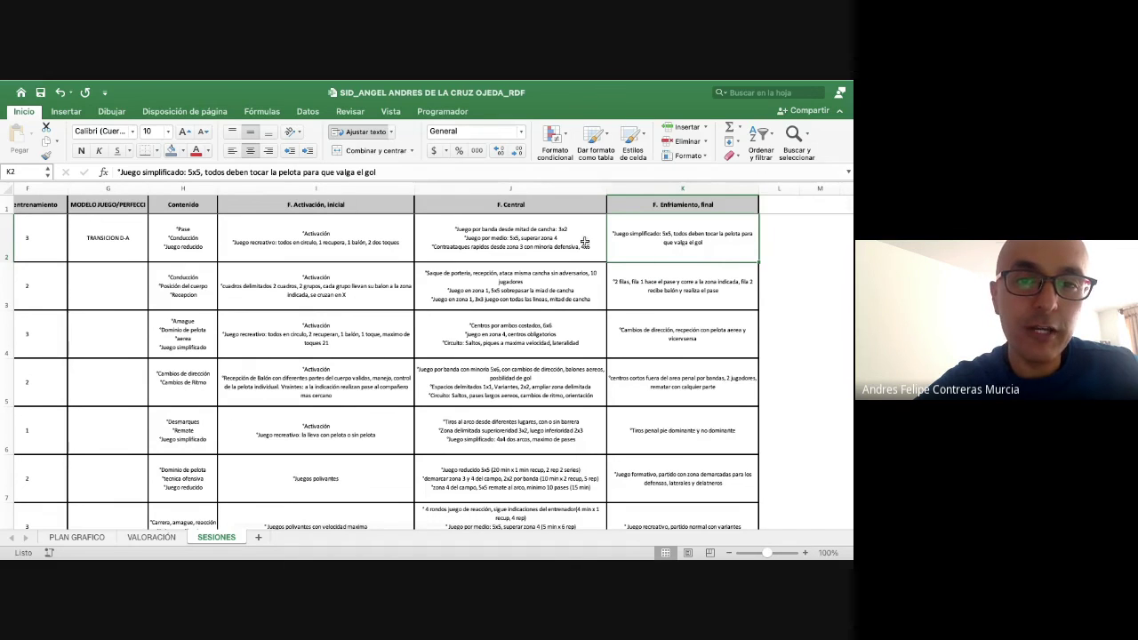
scroll(584, 241, "left", 5)
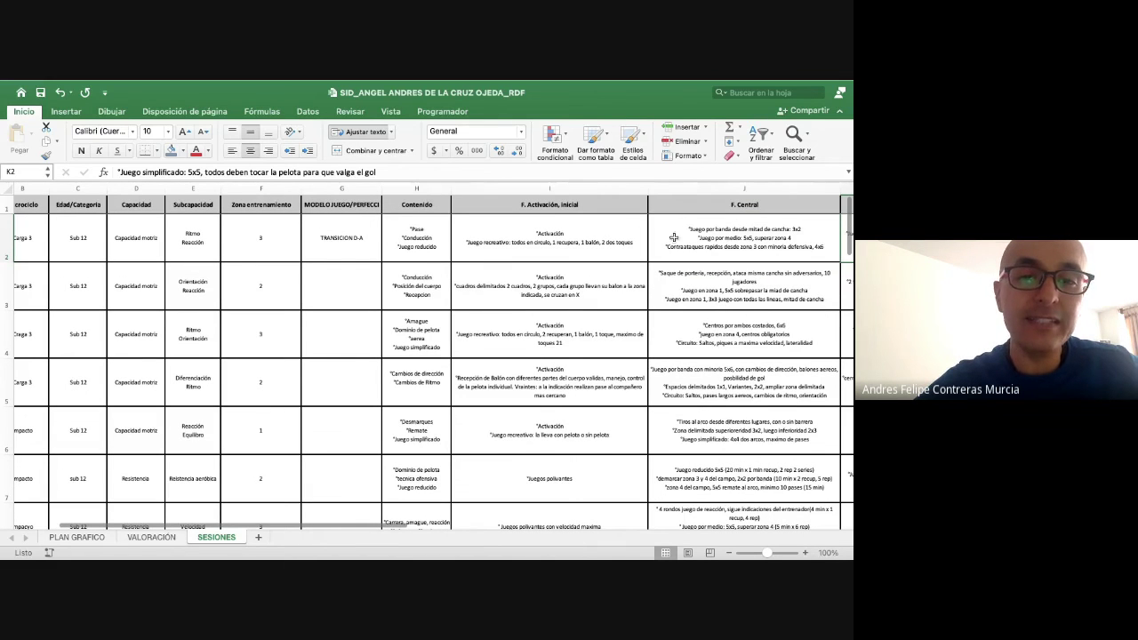
left_click(363, 241)
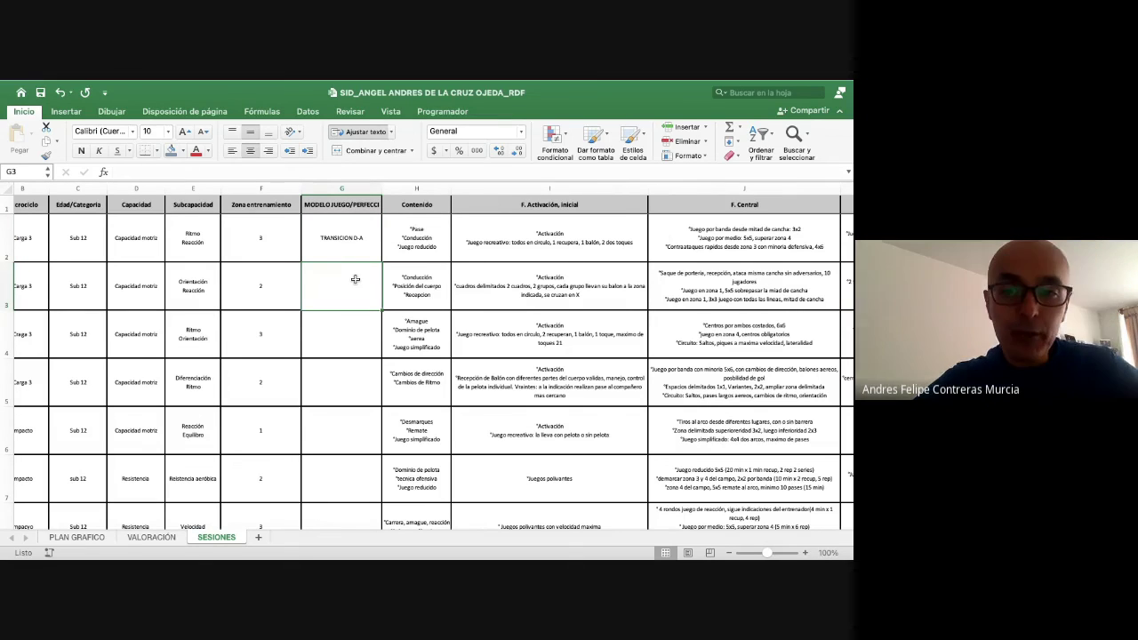
left_click(350, 325)
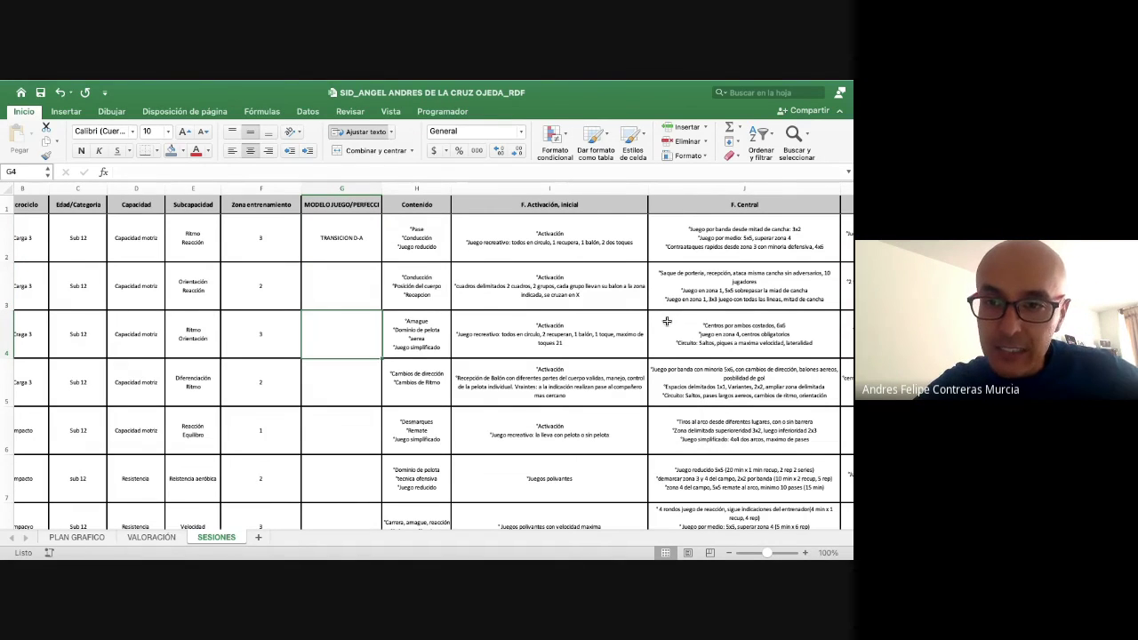
type("BAL")
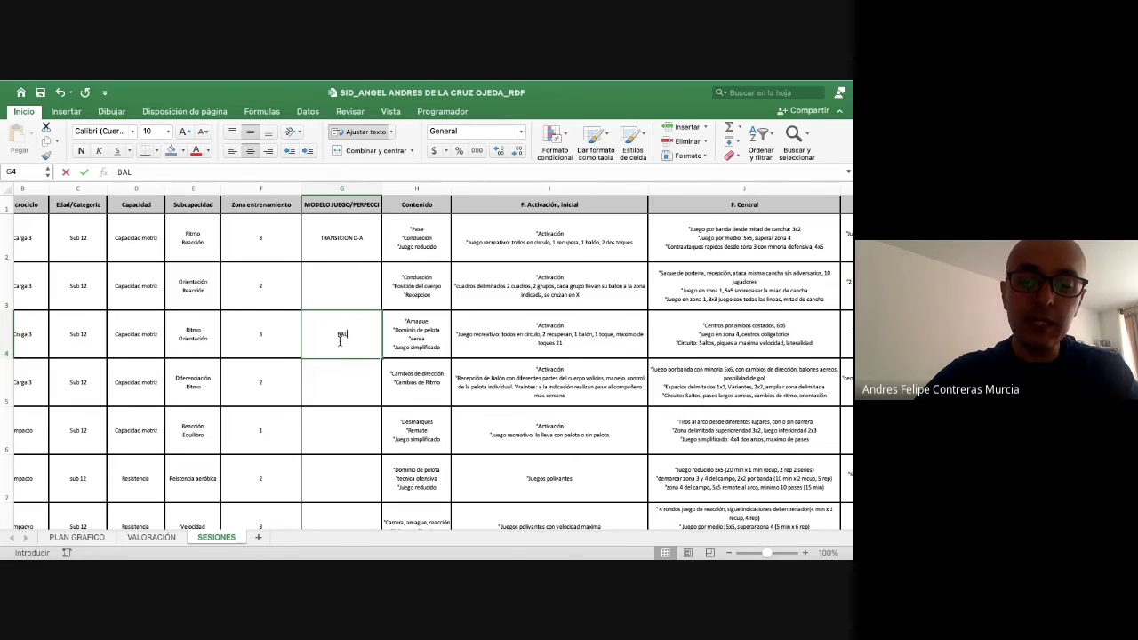
type("ON PARAD")
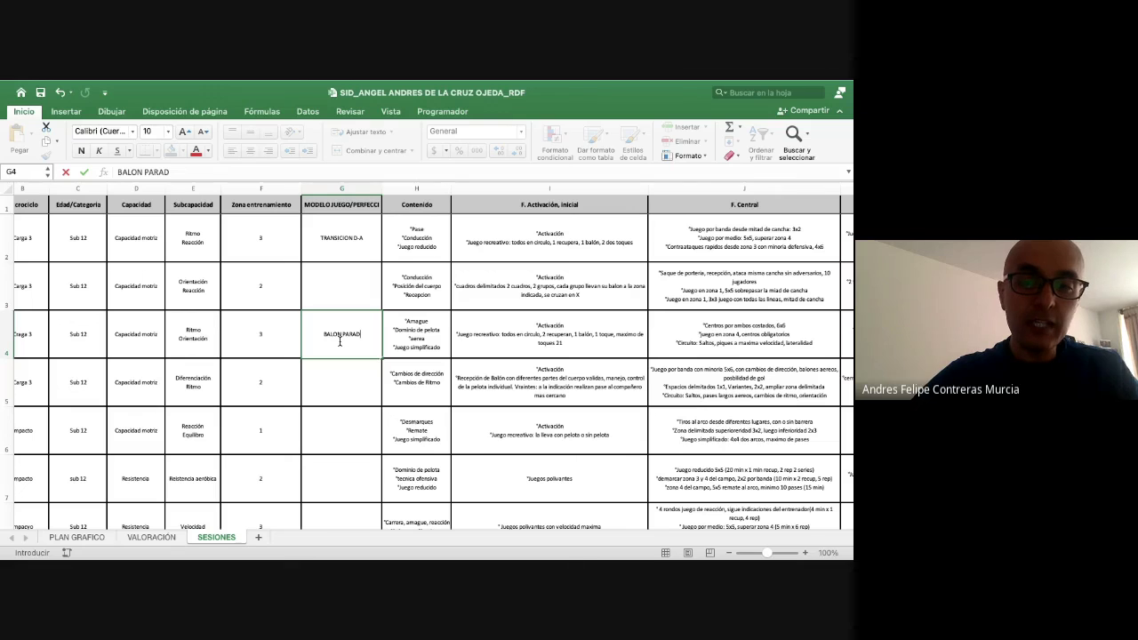
type("O OF")
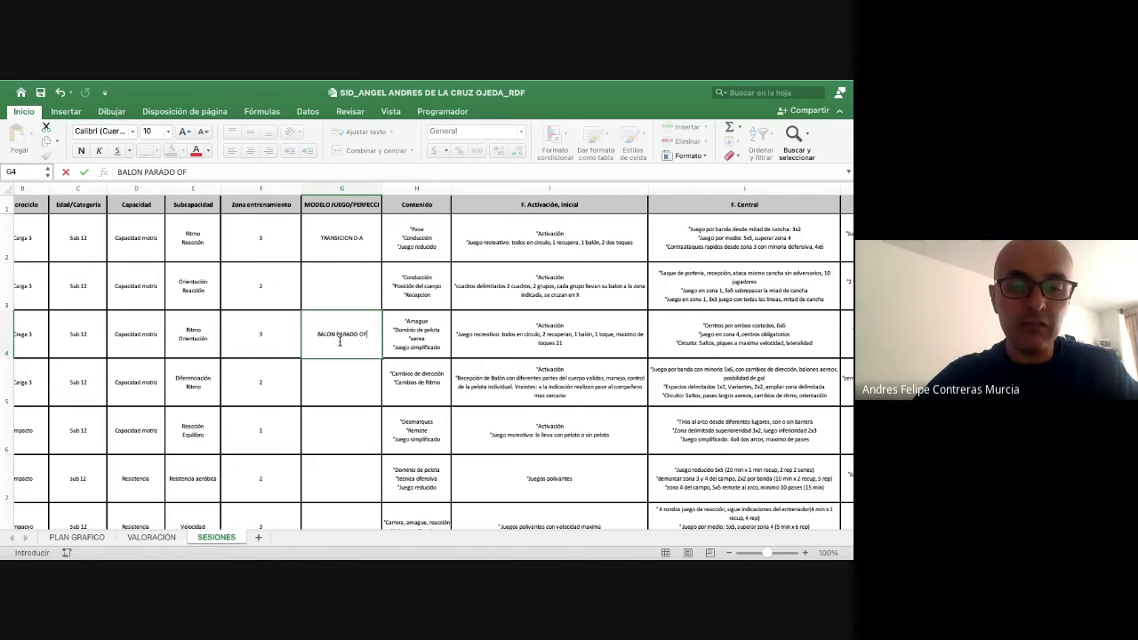
key("BackSpace")
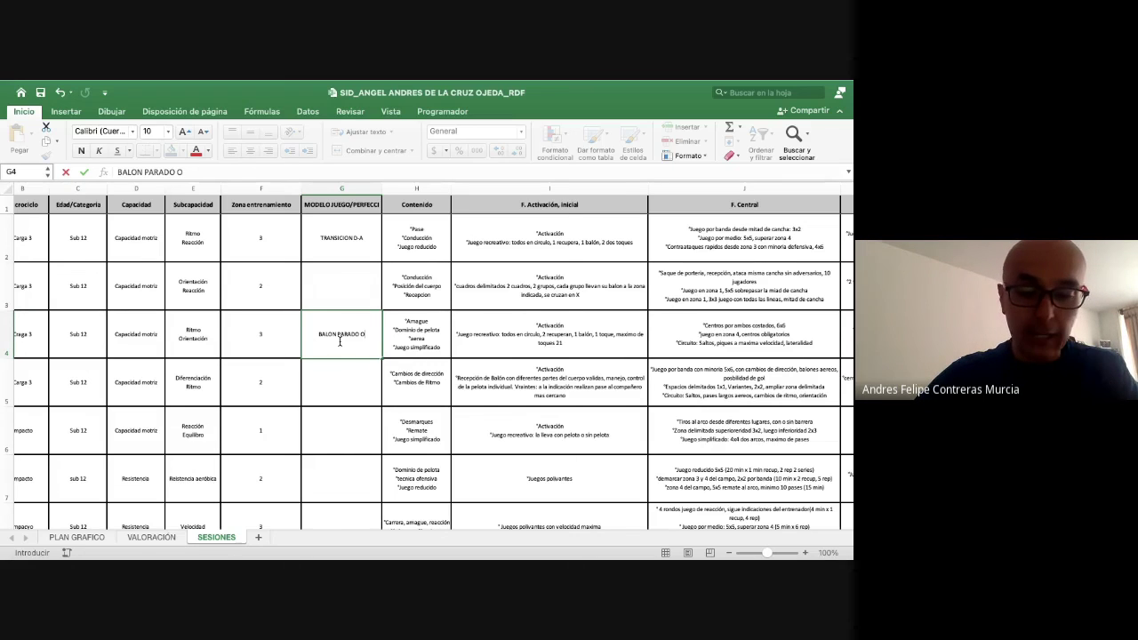
type("FE")
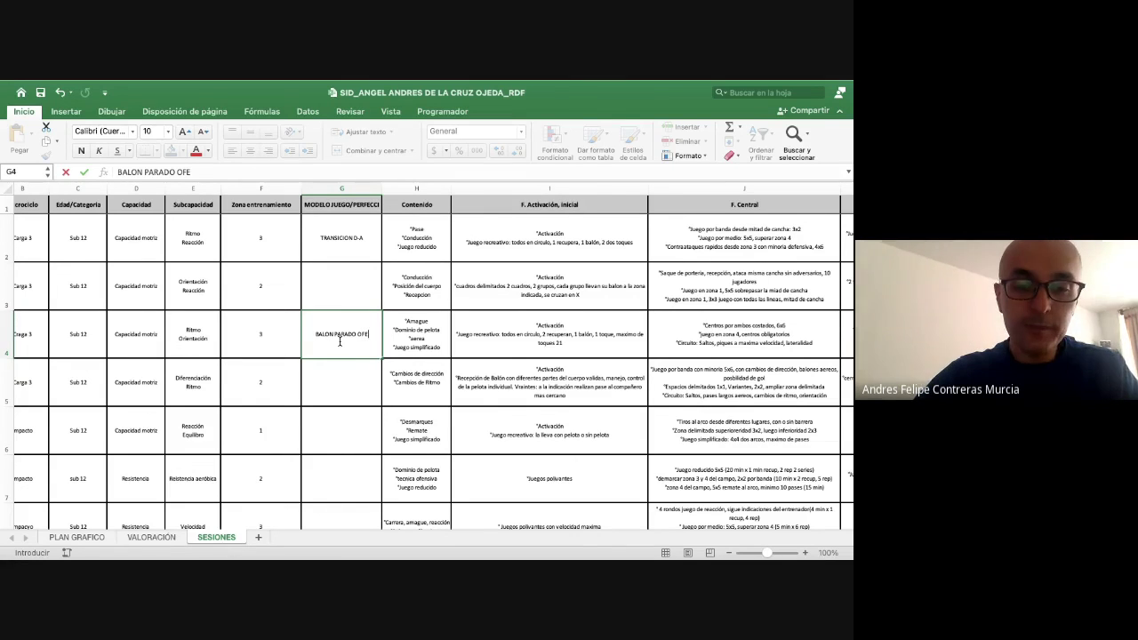
type("N")
key("Return")
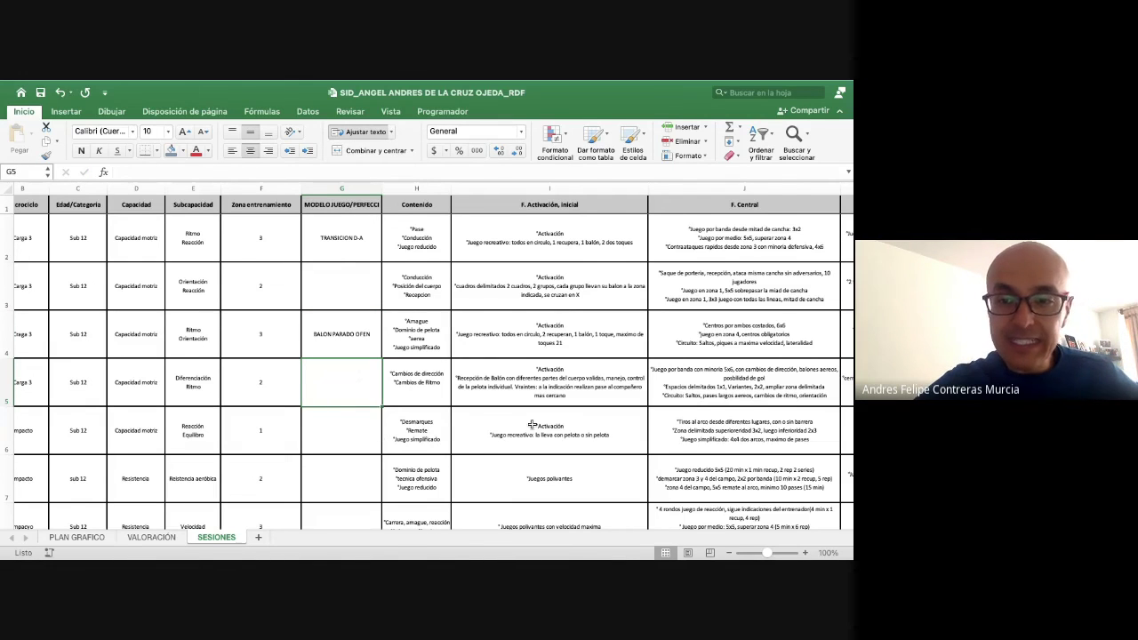
- Examine the F. Central exercises of the sessions in rows 6 to 11 to judge which game phase each one trains
left_click(678, 426)
left_click(681, 471)
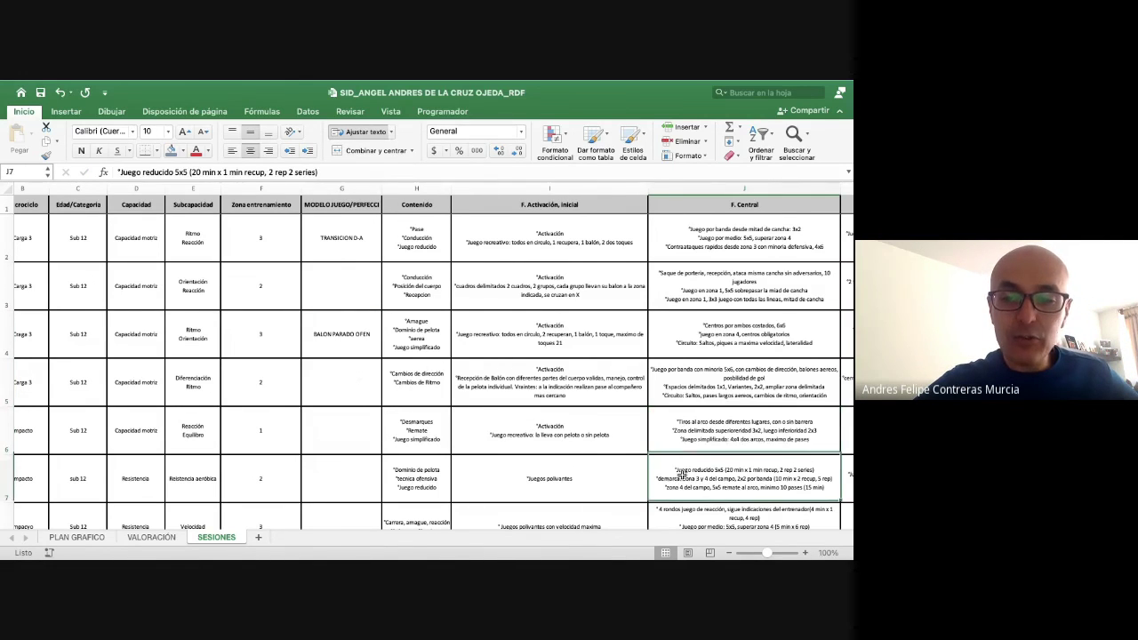
scroll(693, 444, "down", 2)
scroll(693, 444, "left", 1)
left_click(702, 421)
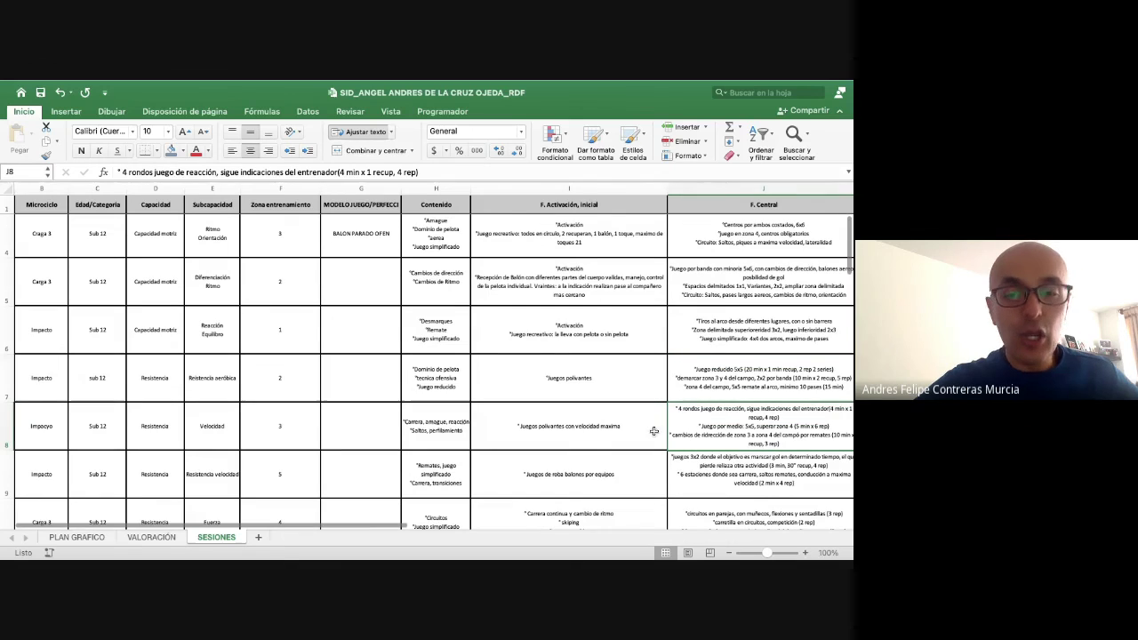
left_click(594, 433)
left_click(702, 424)
scroll(731, 416, "down", 2)
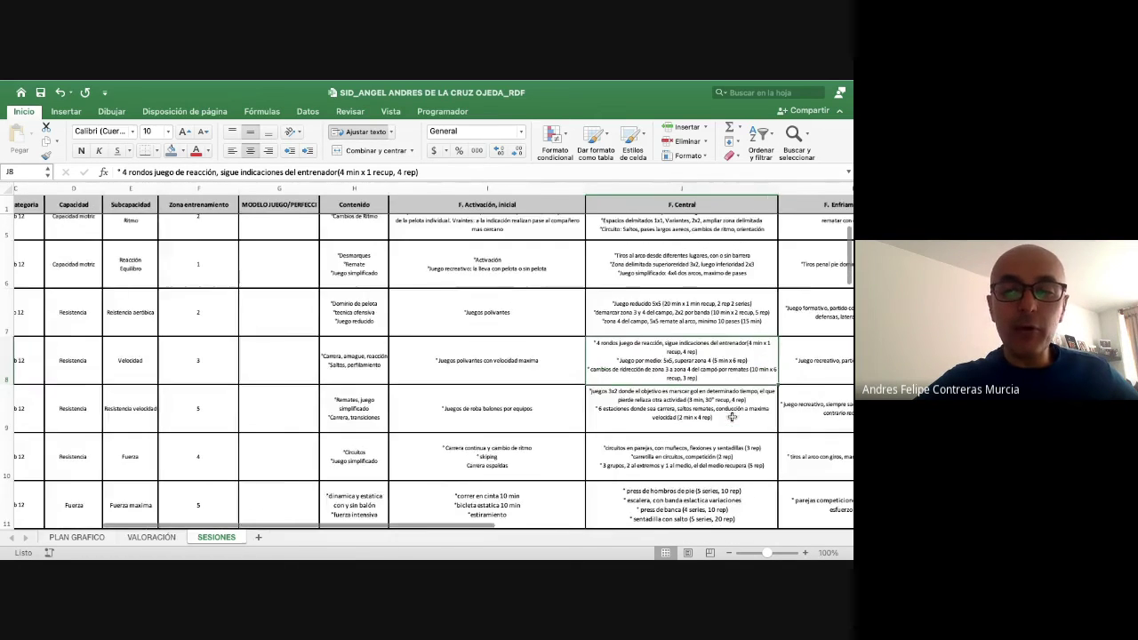
scroll(731, 416, "down", 2)
scroll(731, 416, "left", 1)
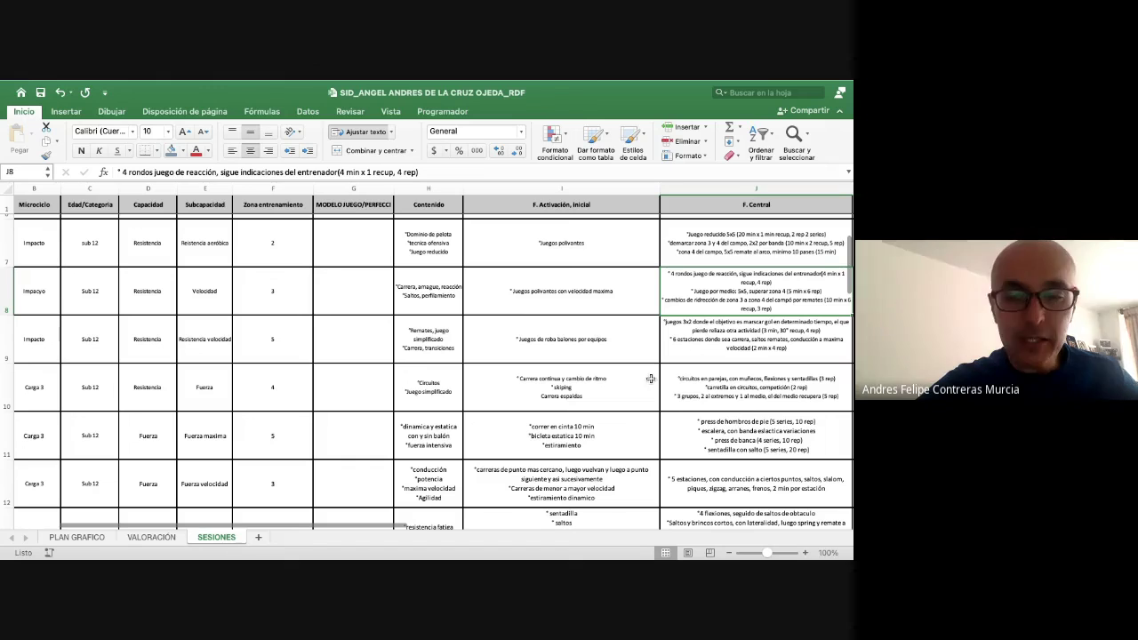
left_click(740, 335)
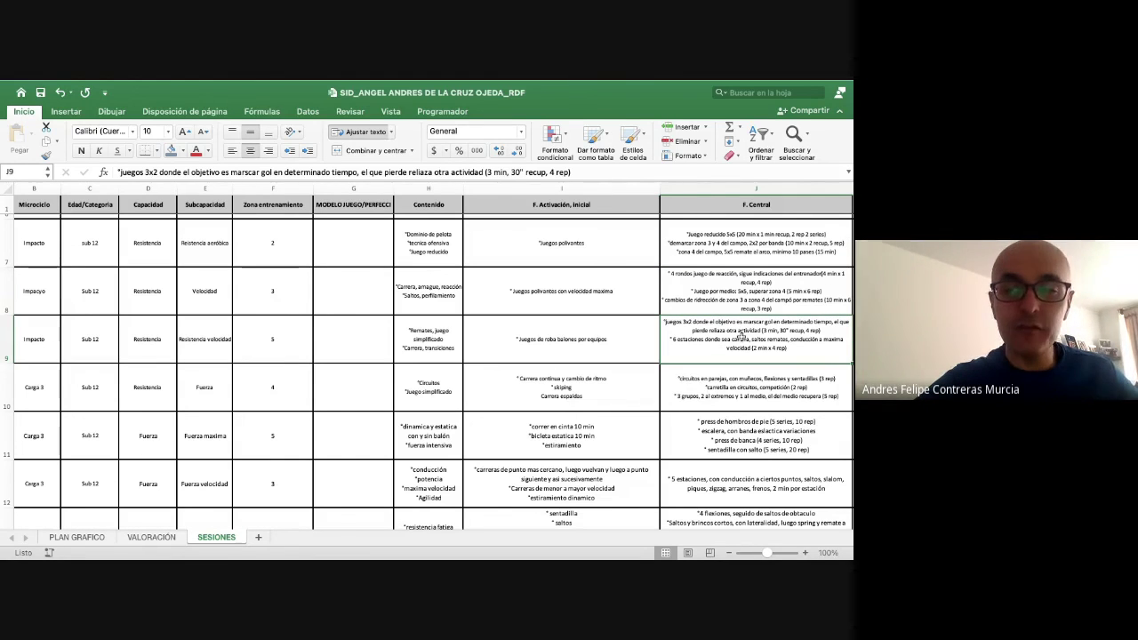
left_click(718, 392)
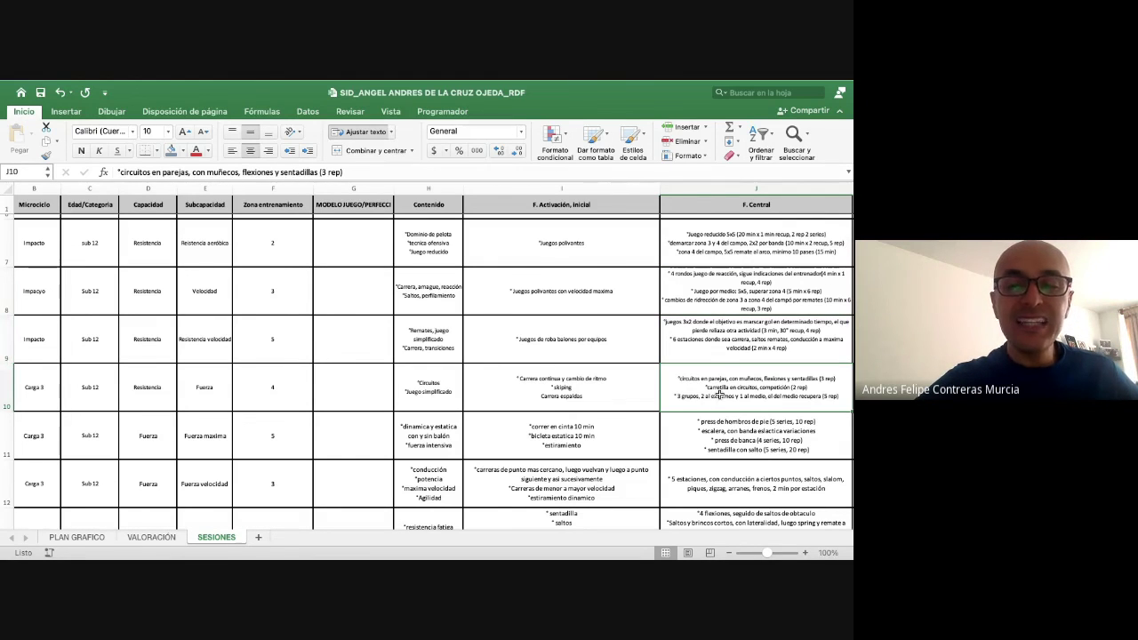
left_click(700, 444)
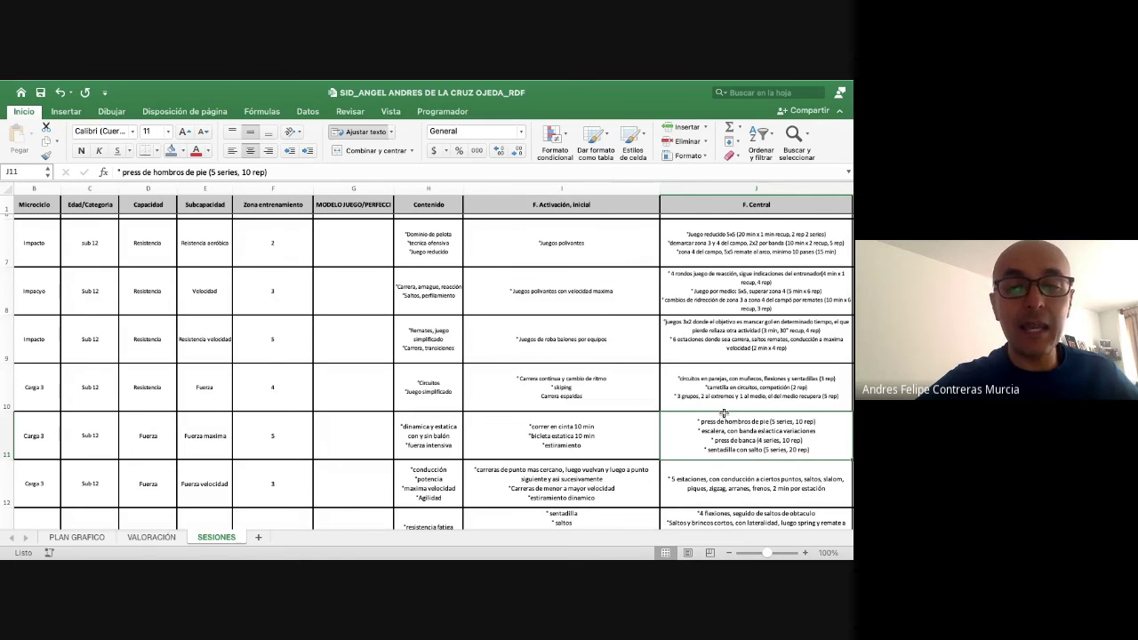
- Compare the F. Activación and F. Central exercises of the sessions in rows 7 to 10
scroll(723, 413, "up", 3)
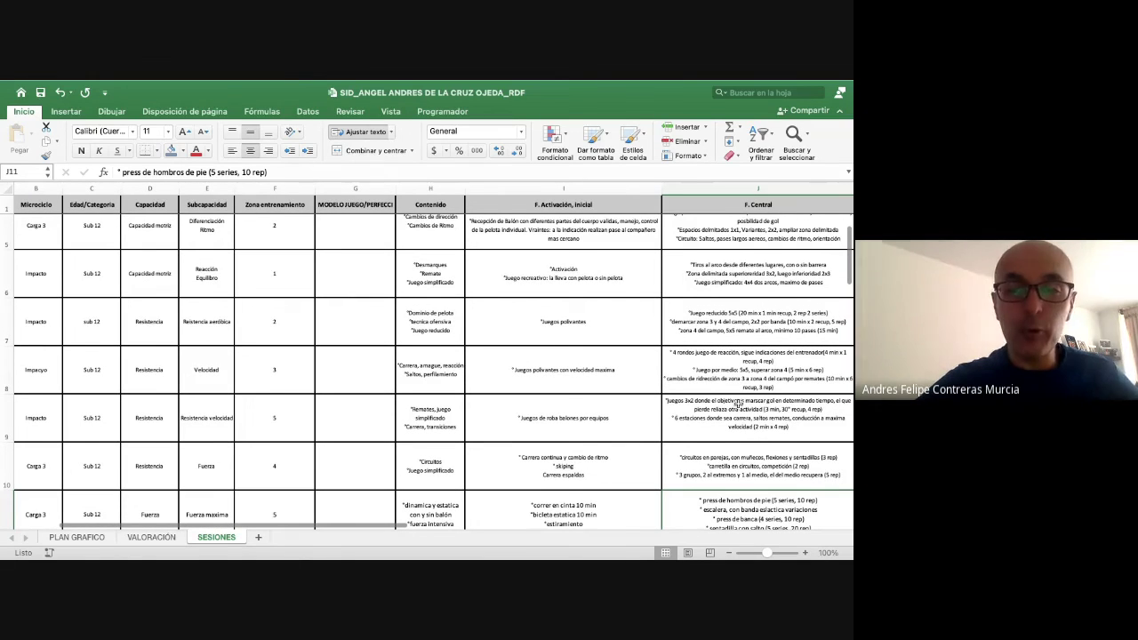
scroll(736, 404, "up", 1)
left_click(716, 382)
left_click(611, 379)
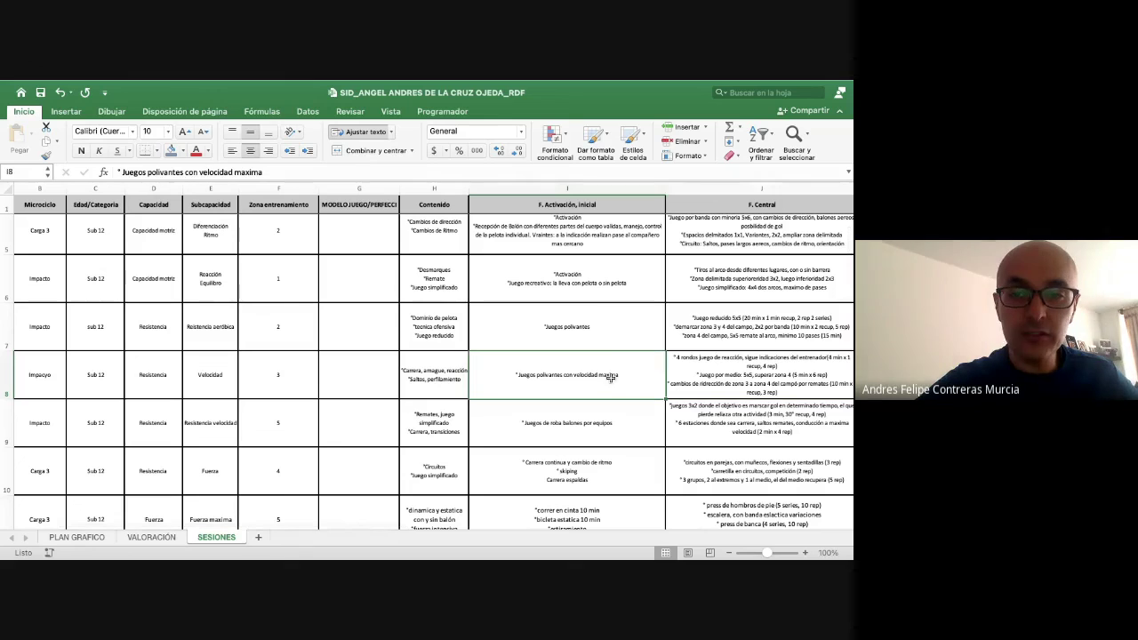
left_click(609, 343)
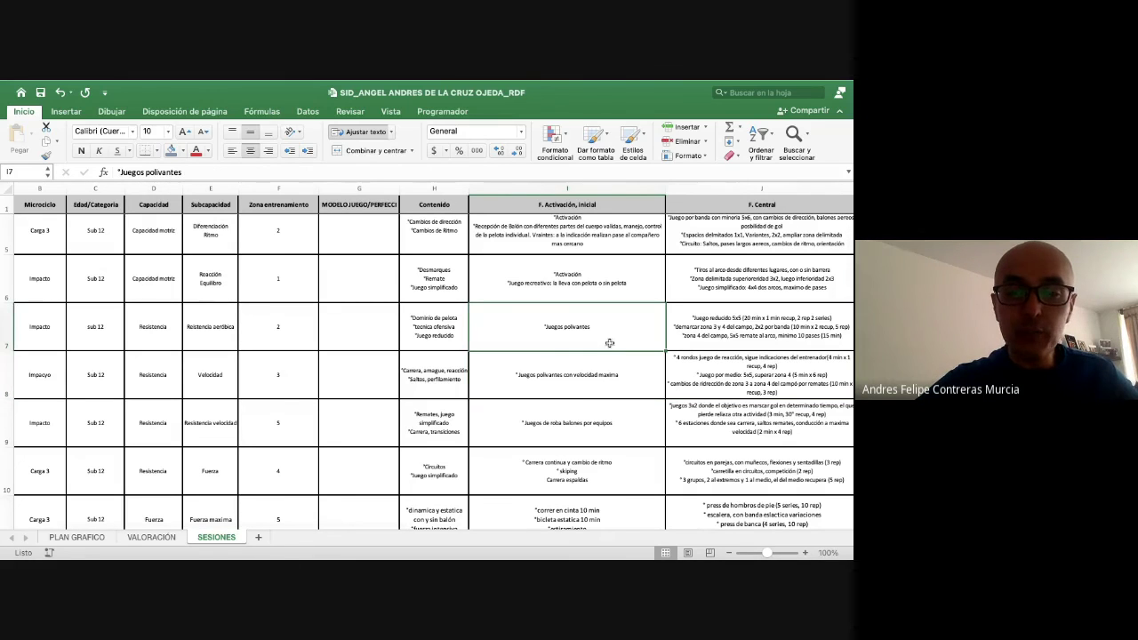
left_click(745, 423)
scroll(745, 418, "down", 3)
left_click(736, 394)
scroll(737, 391, "right", 2)
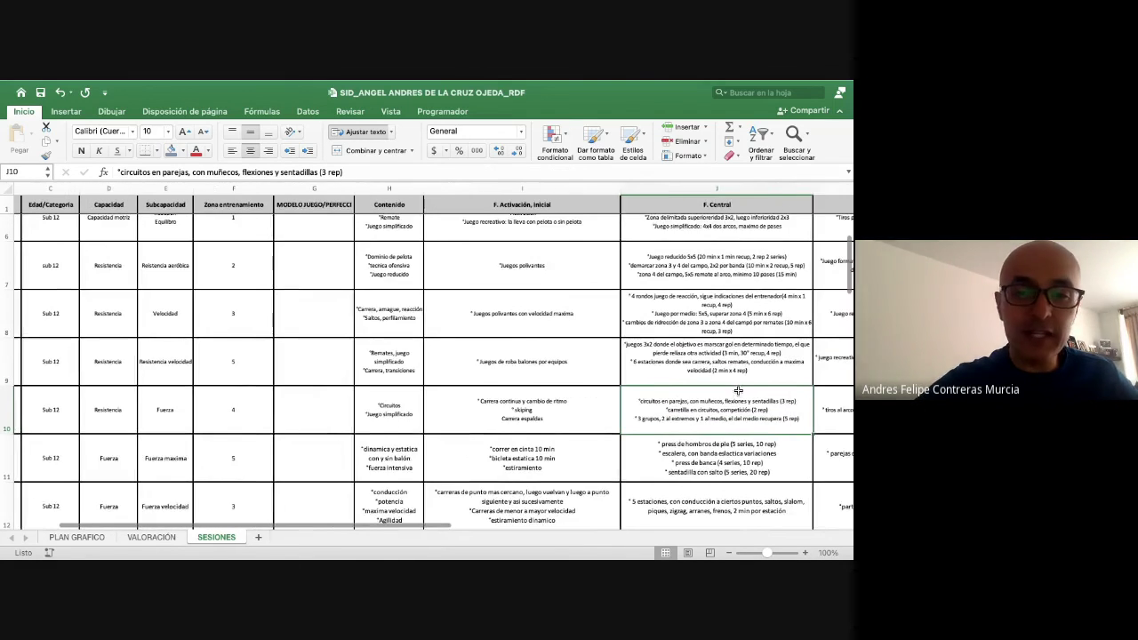
scroll(738, 391, "up", 1)
scroll(738, 391, "left", 1)
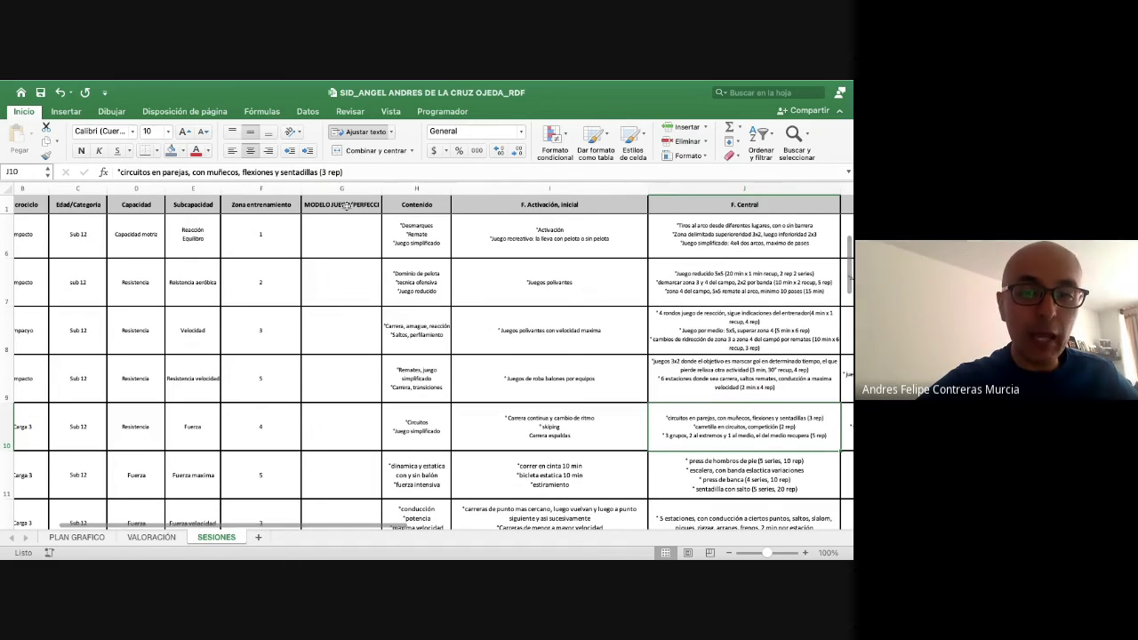
- Check the game model column from G10 against the following sessions and return to the start of the SESIONES sheet
left_click(347, 428)
scroll(364, 391, "down", 5)
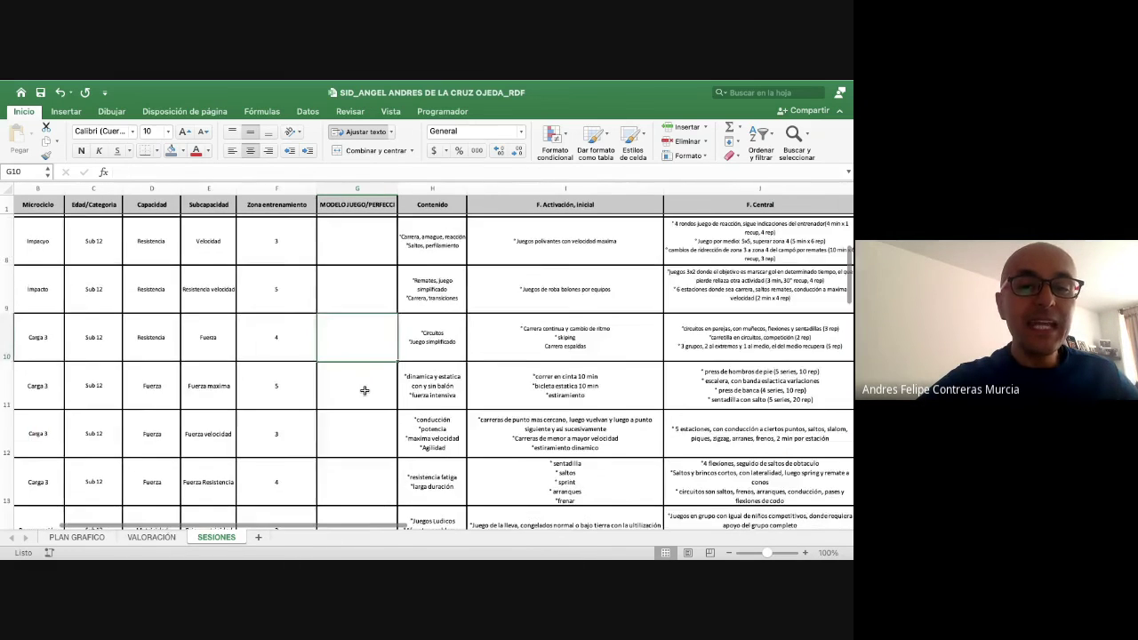
scroll(365, 390, "up", 10)
scroll(364, 390, "left", 2)
scroll(364, 391, "up", 2)
scroll(365, 390, "left", 1)
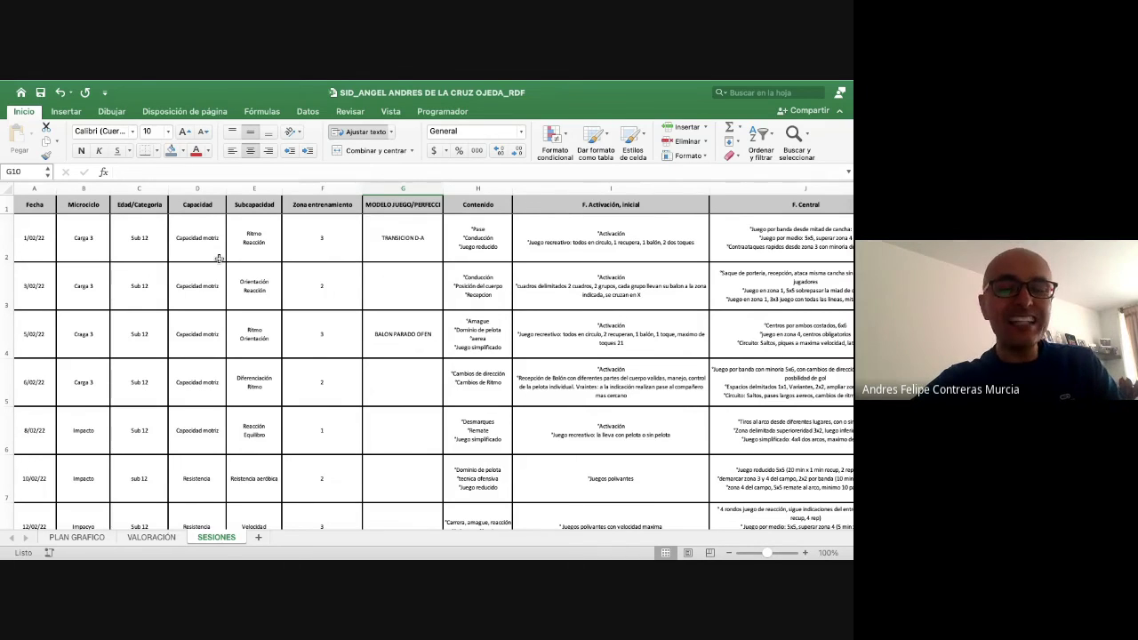
- Close the workbook and stop presenting the screen in the Google Meet call
key("super+w")
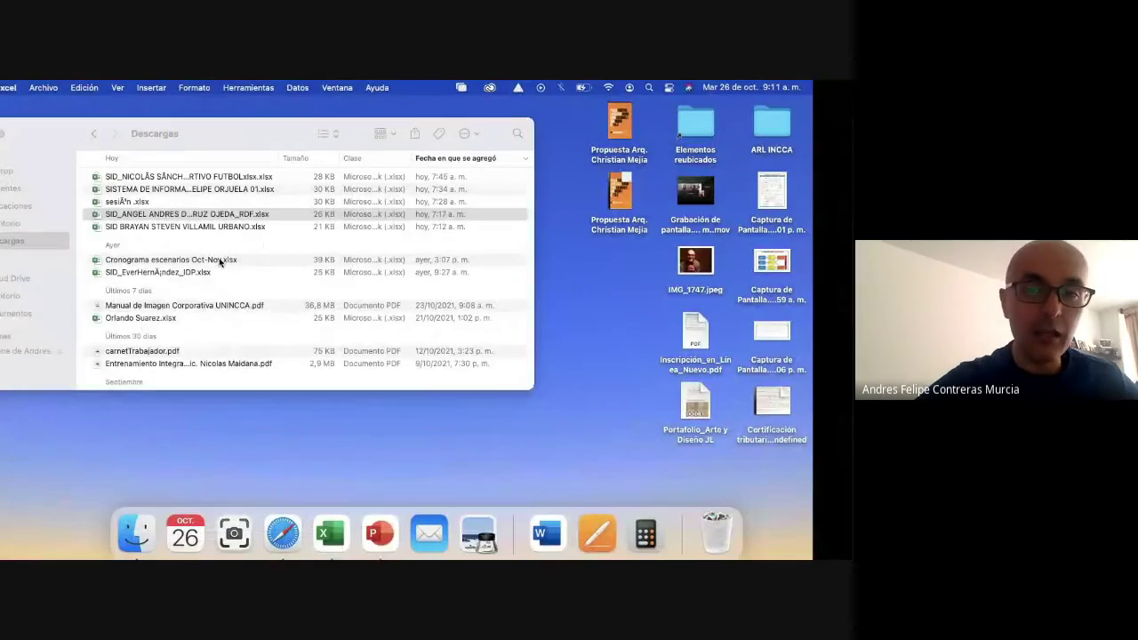
key("ctrl+Right")
key("ctrl+Right")
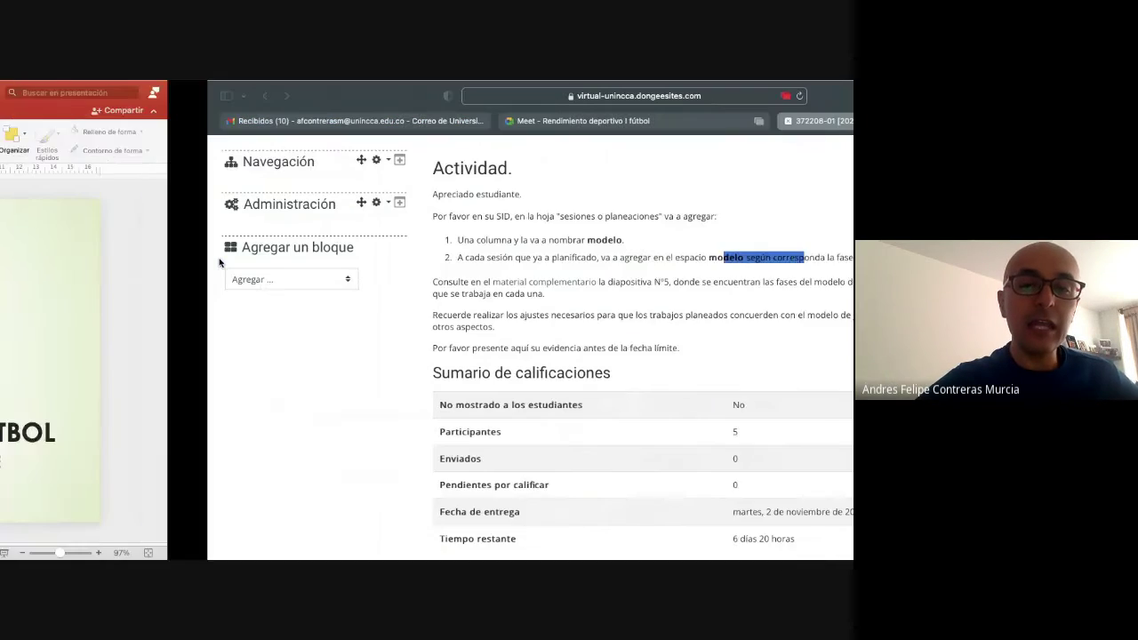
left_click(450, 124)
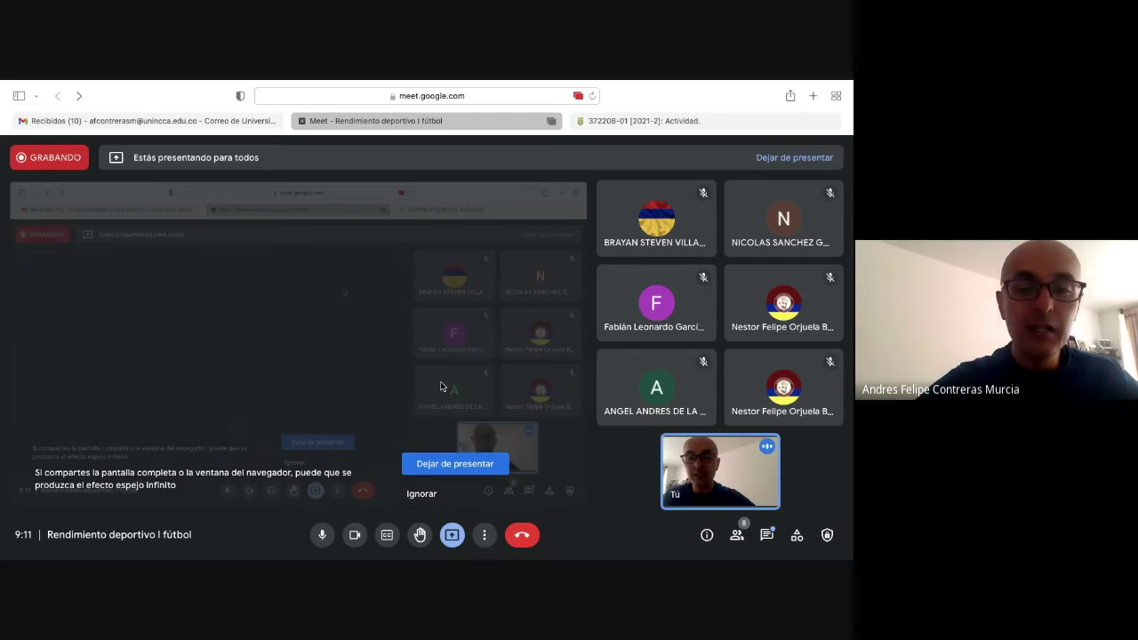
left_click(460, 467)
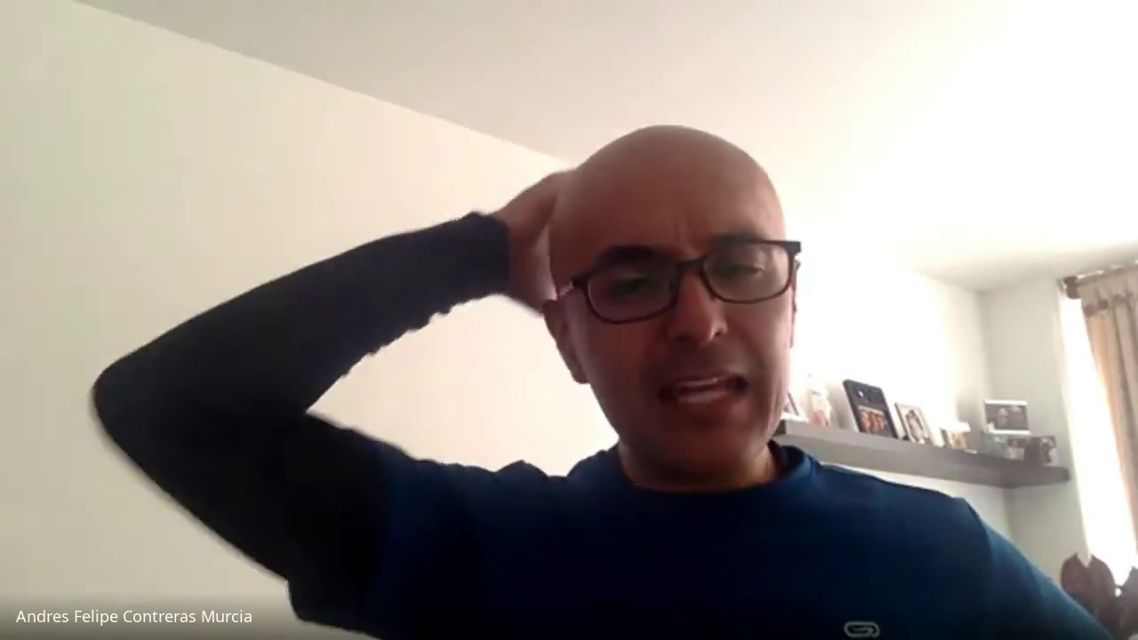